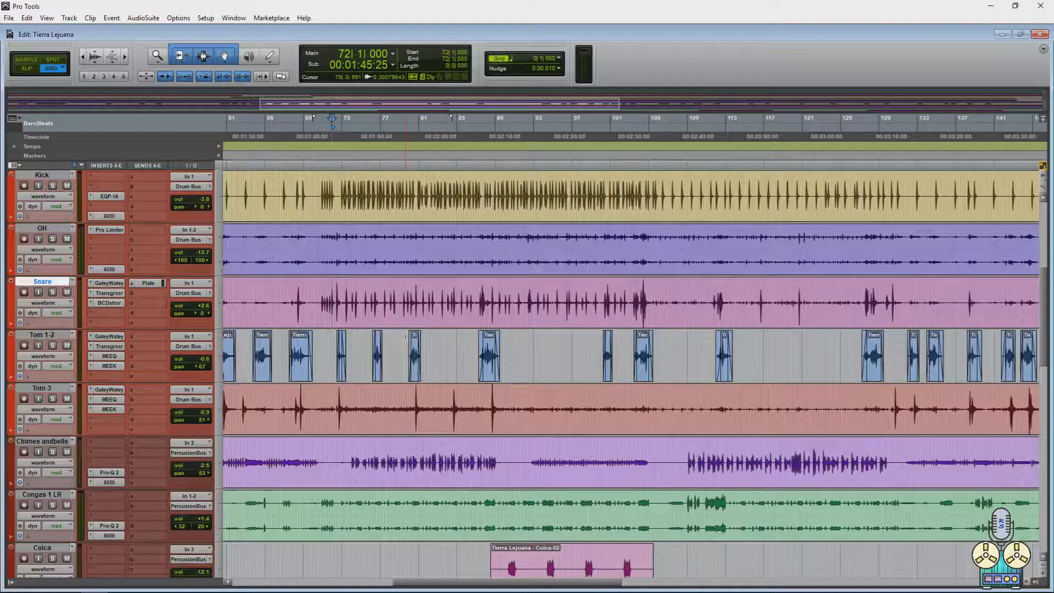
Play from bar 72, solo the Snare track, and compare its sound with the inserts bypassed and active.
key("space")
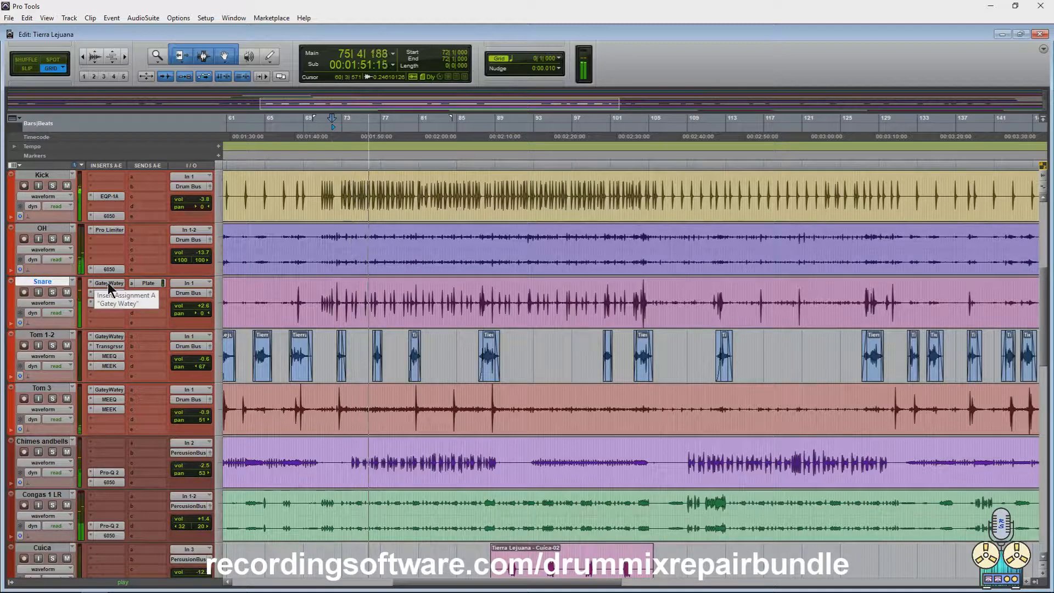
key("shift+a")
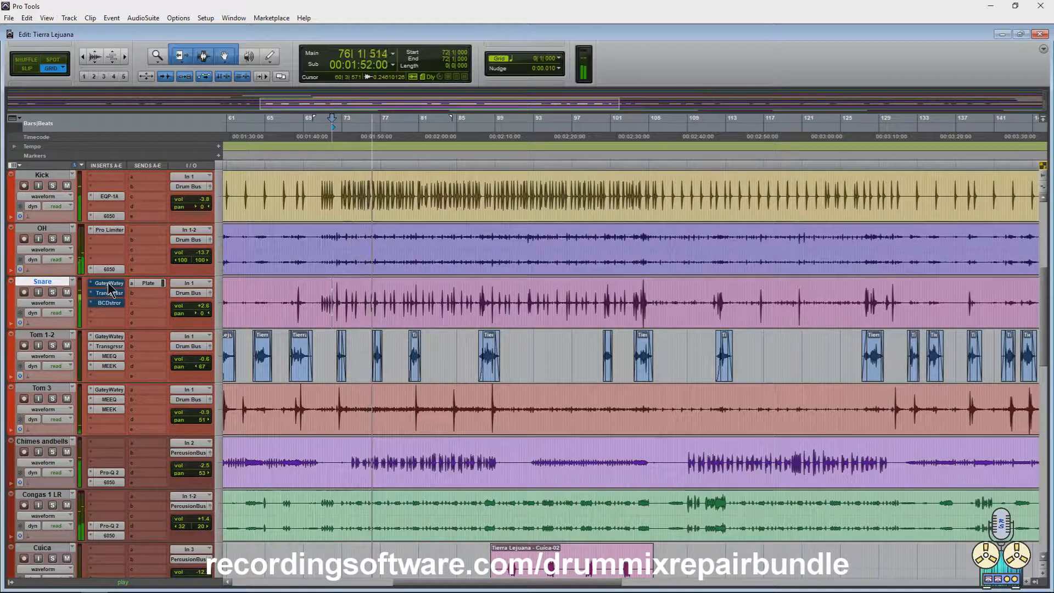
left_click(52, 293)
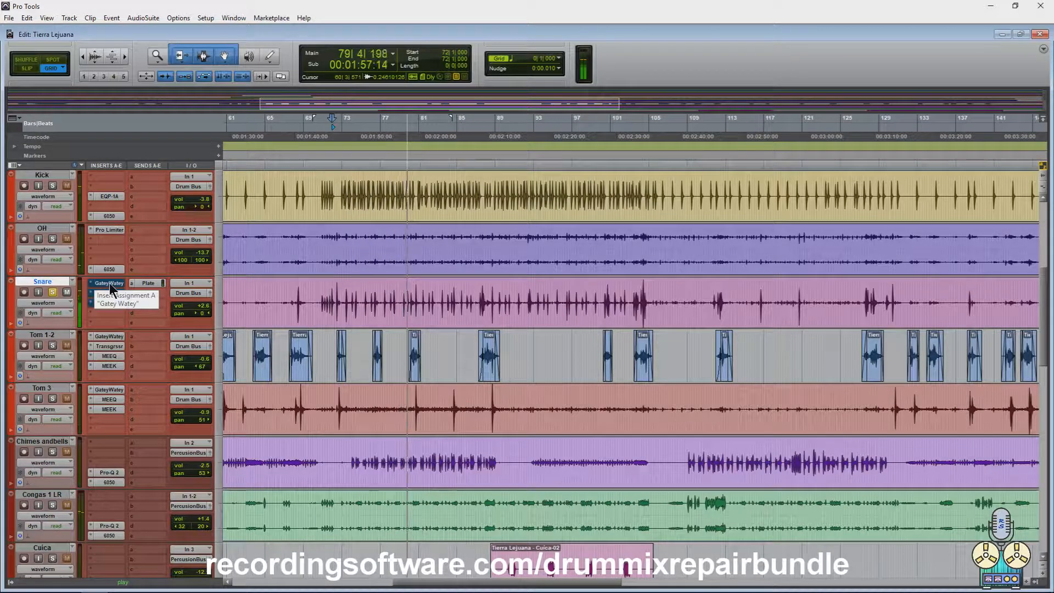
key("shift+a")
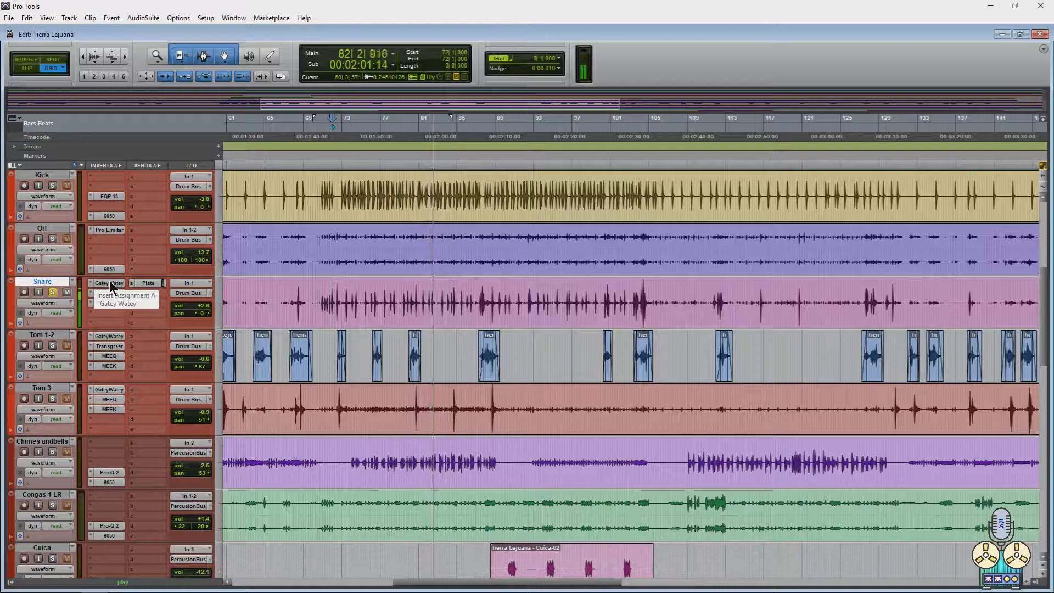
key("space")
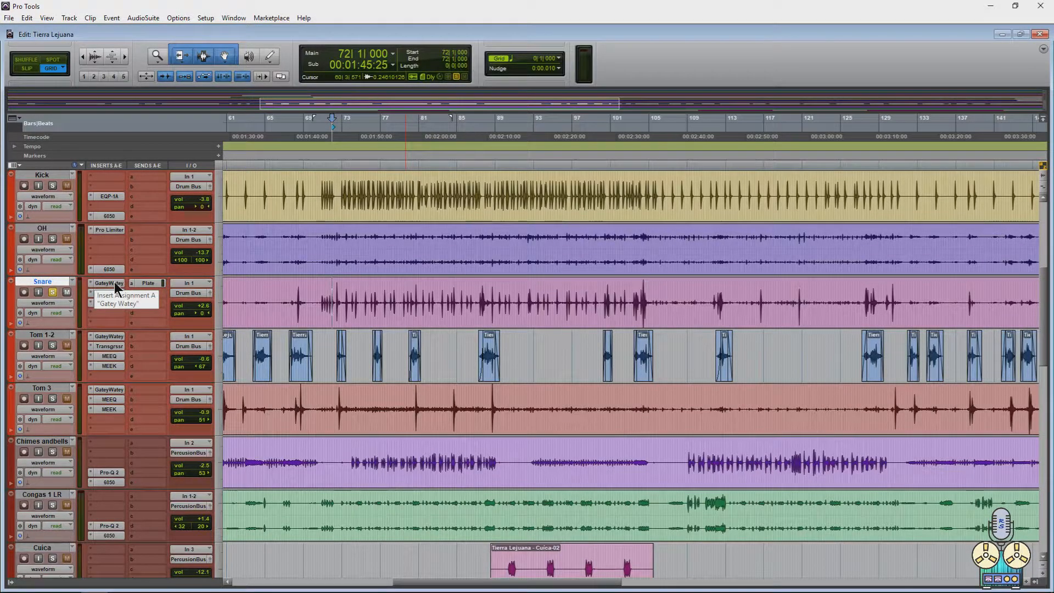
Open the Snare track's insert plug-ins and bypass Transgressor and Destructor, keeping Gatey Watey active and in view.
left_click(114, 281)
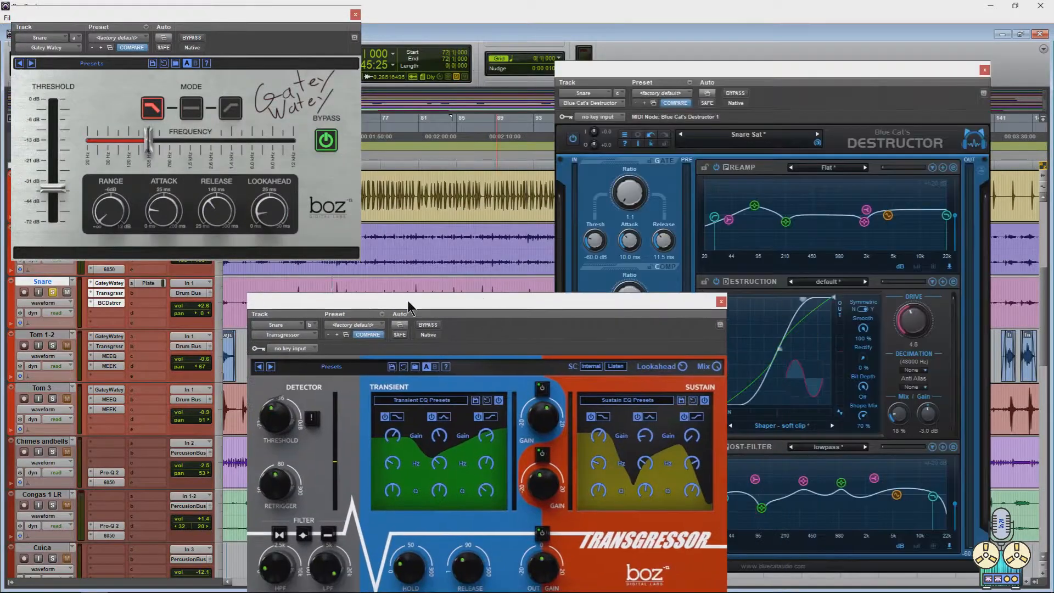
left_click_drag(407, 301, 248, 240)
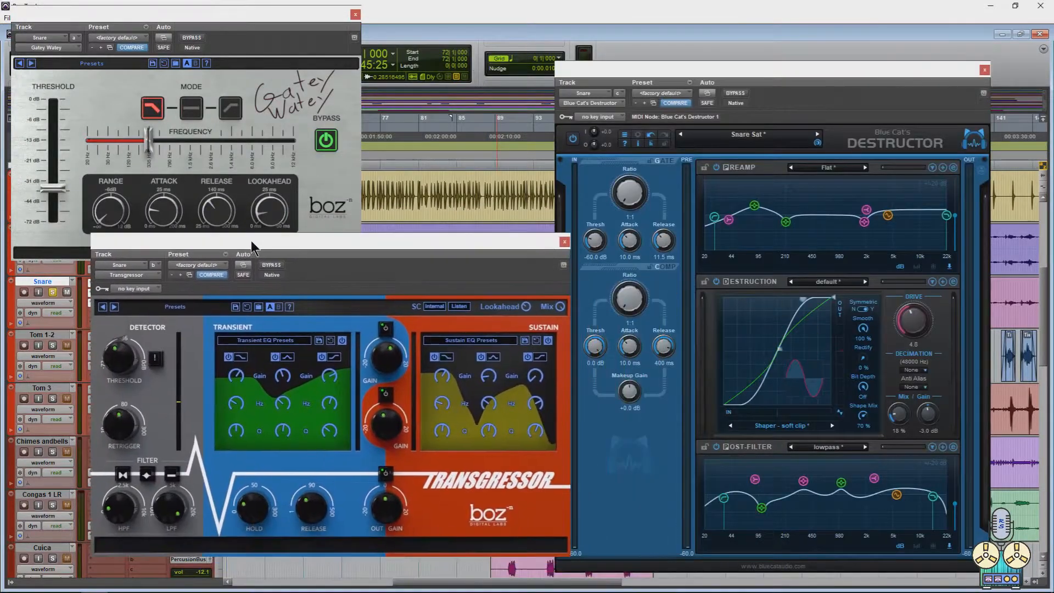
left_click(268, 265)
left_click(735, 94)
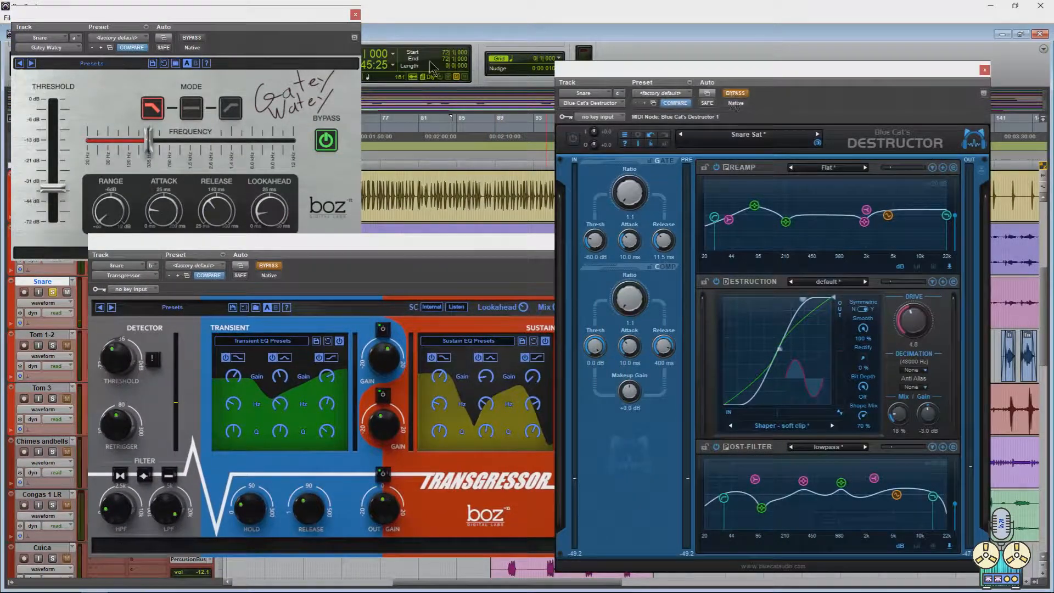
left_click_drag(262, 16, 588, 160)
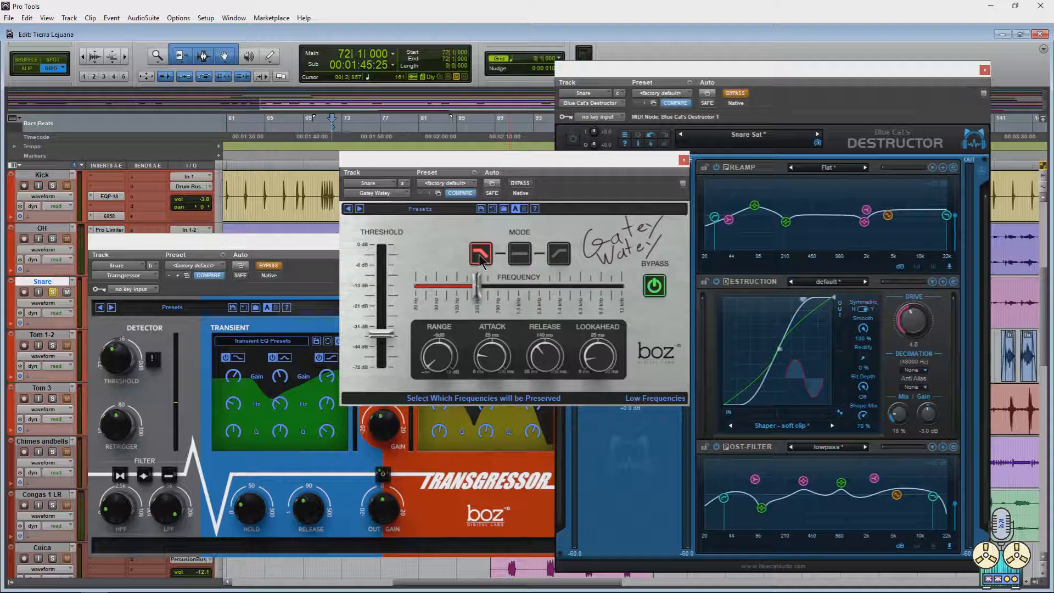
Compare Gatey Watey's low, all and high frequency modes and audition the snare in All Frequencies mode.
left_click(521, 258)
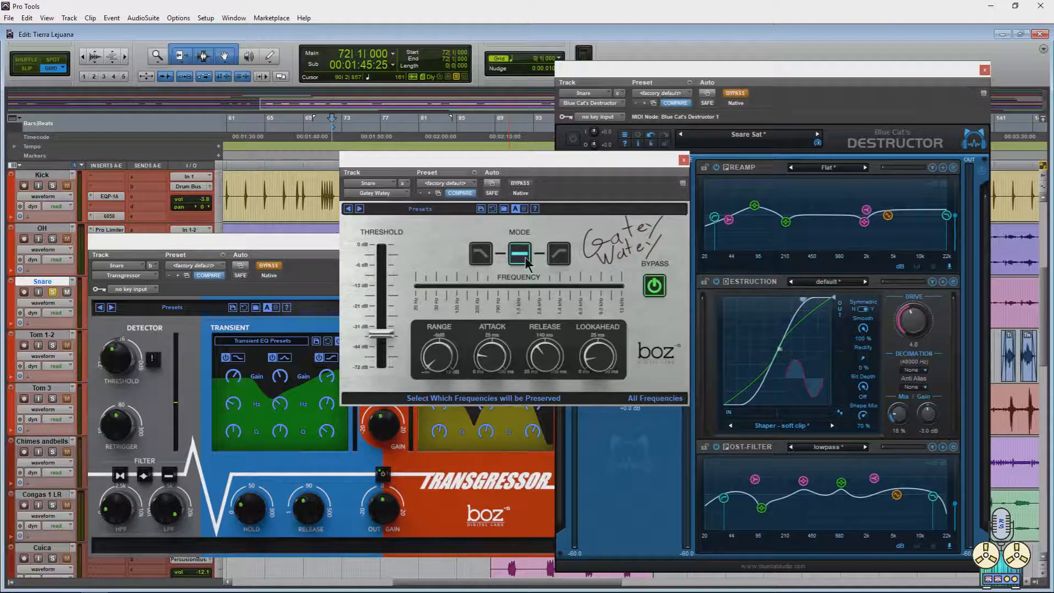
left_click(481, 258)
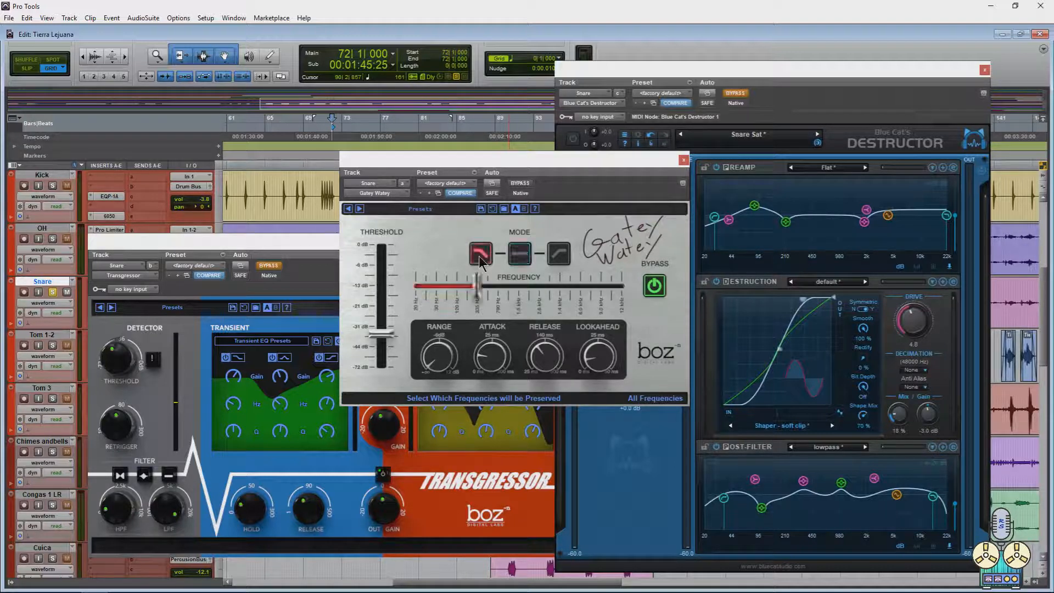
left_click(550, 258)
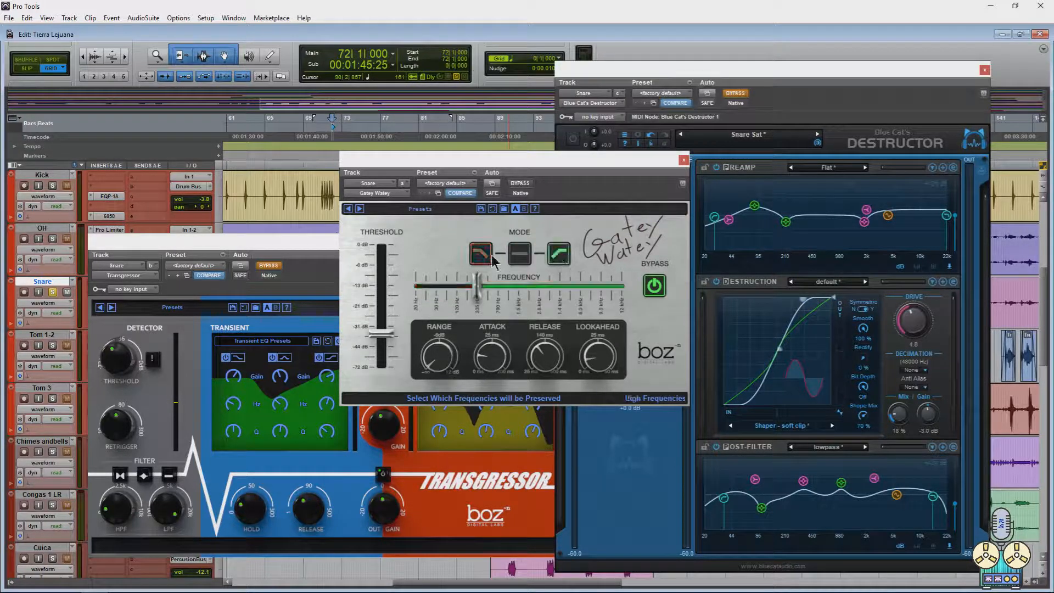
left_click(492, 257)
left_click(557, 257)
left_click(493, 257)
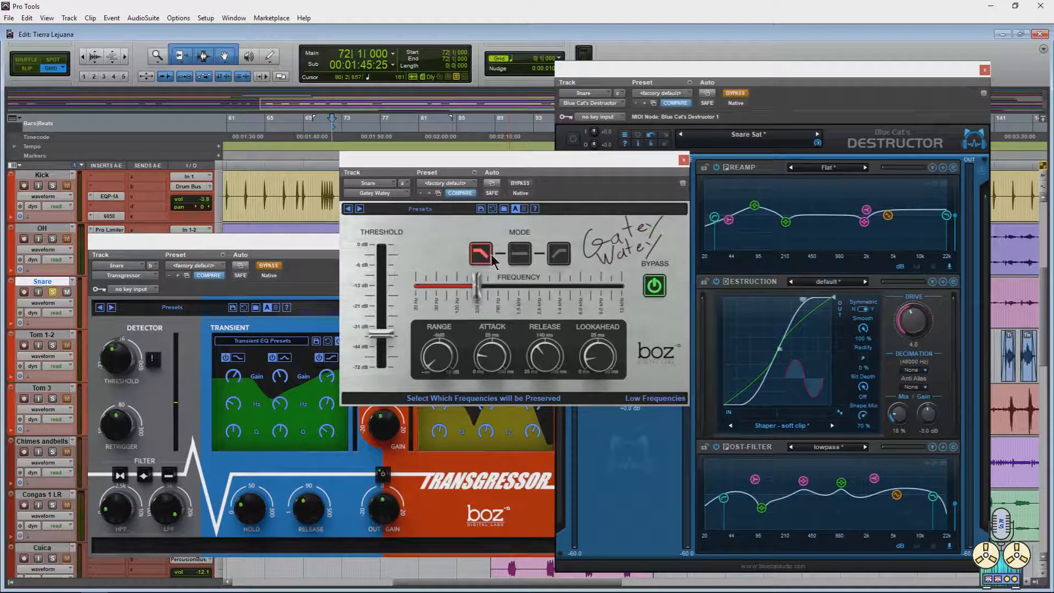
left_click(516, 257)
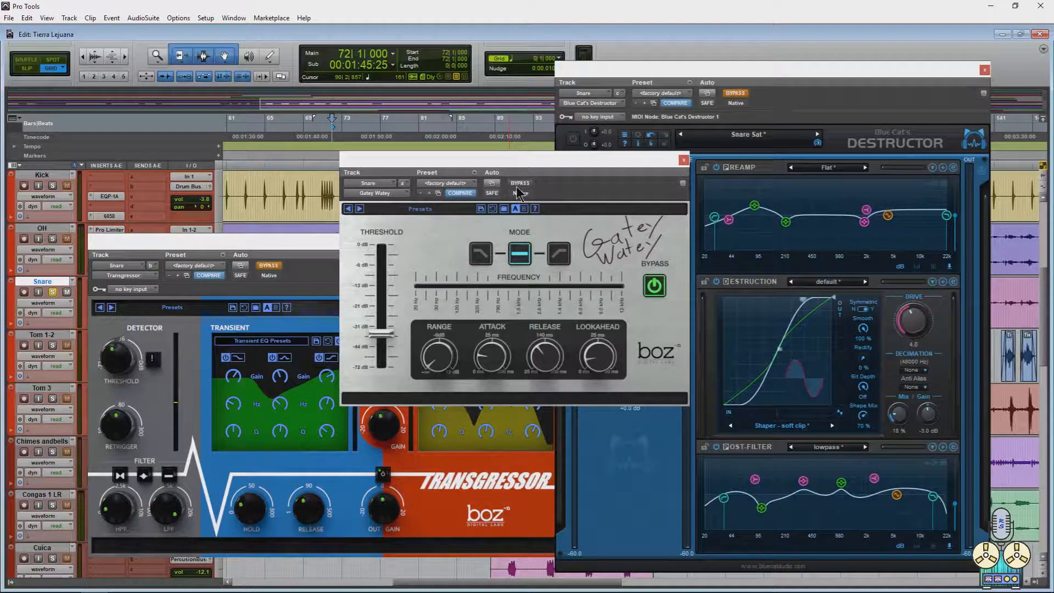
key("space")
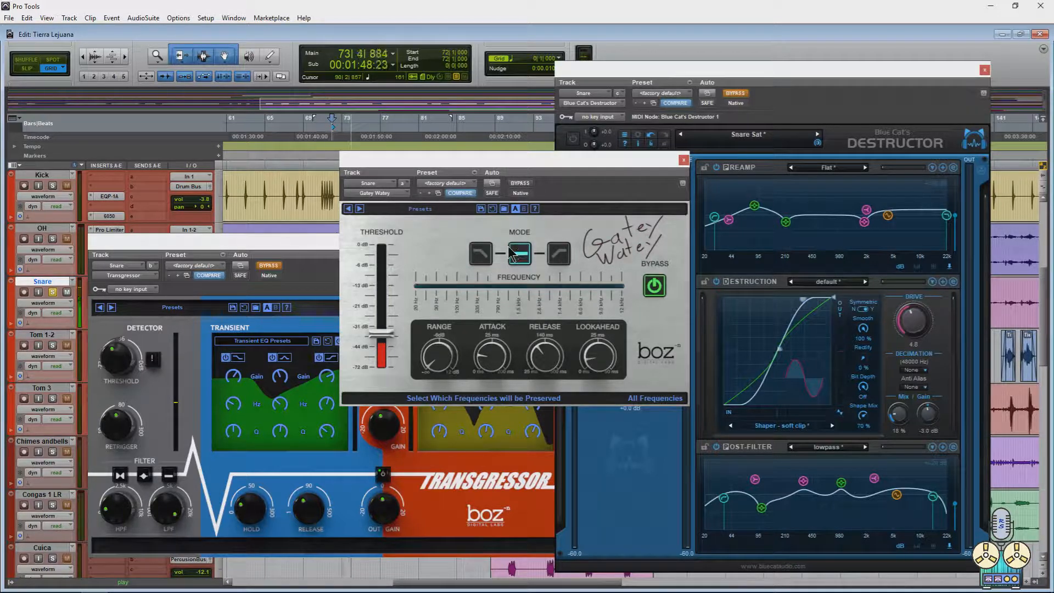
key("space")
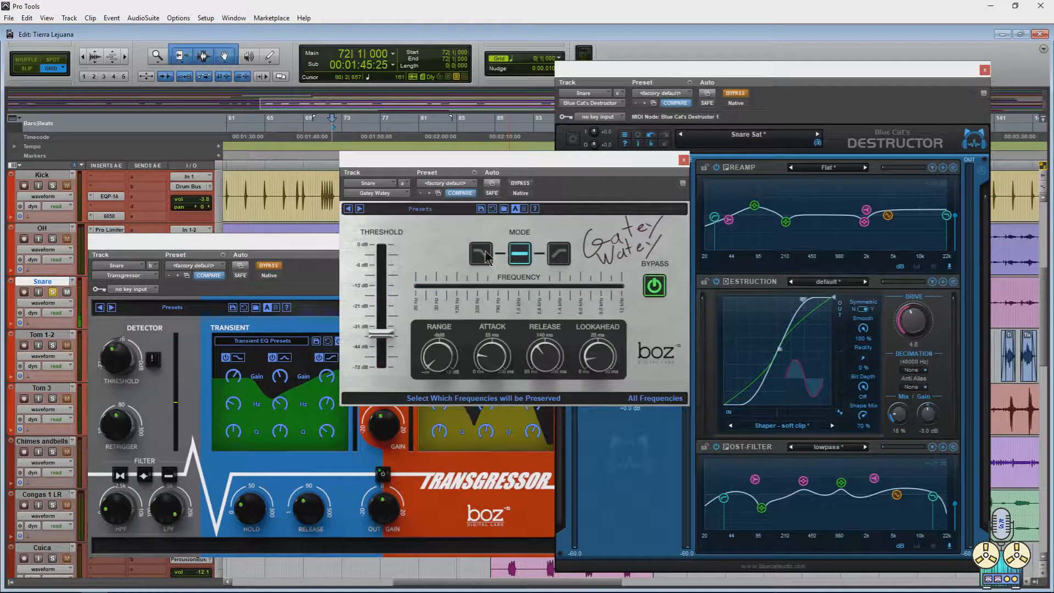
Audition the snare gate in High Frequencies mode, set it to Low Frequencies, and close Gatey Watey.
left_click(558, 253)
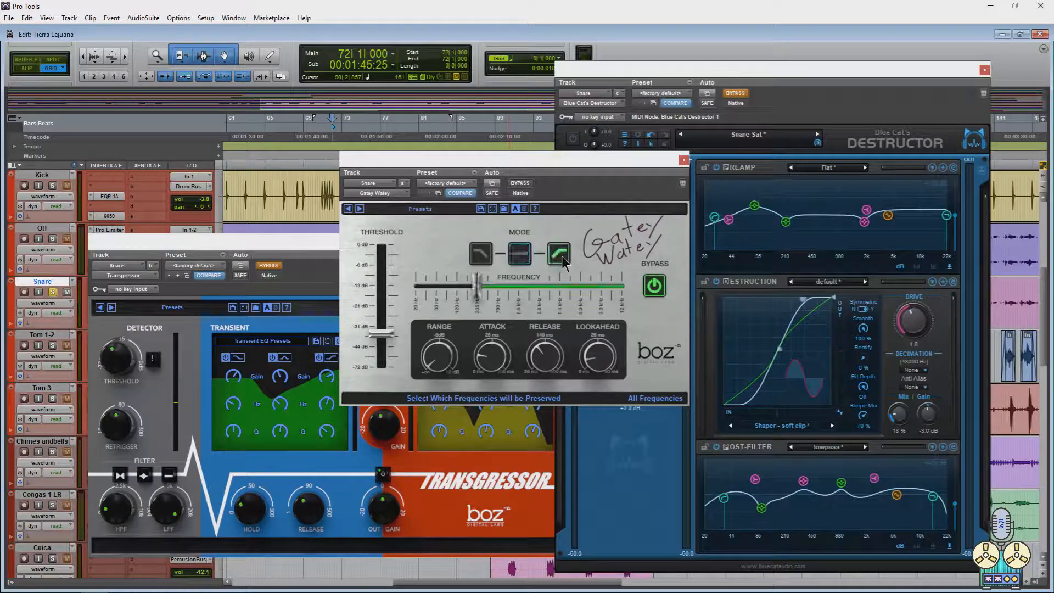
key("space")
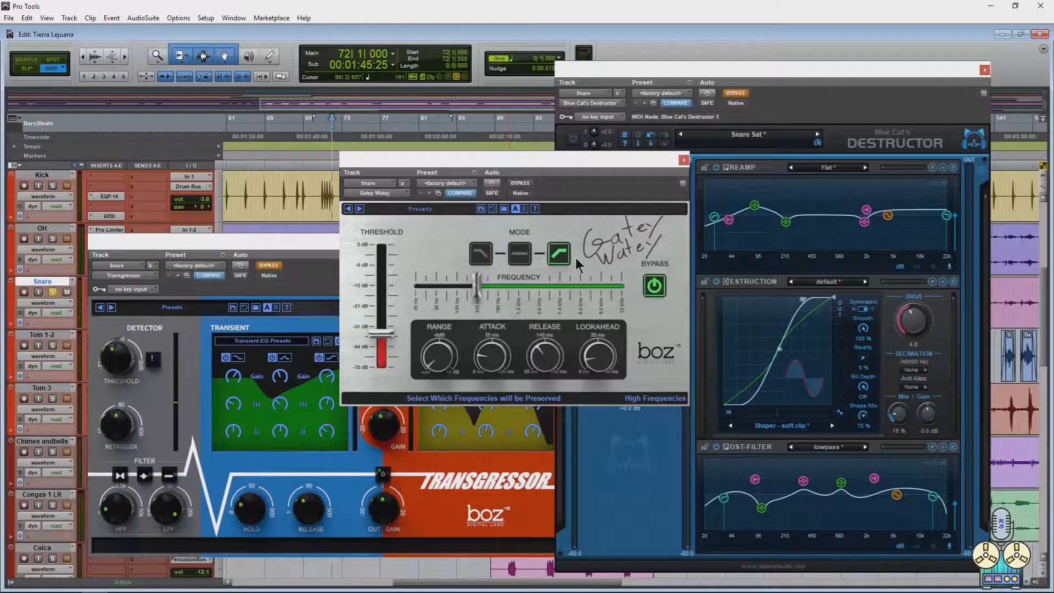
left_click(481, 258)
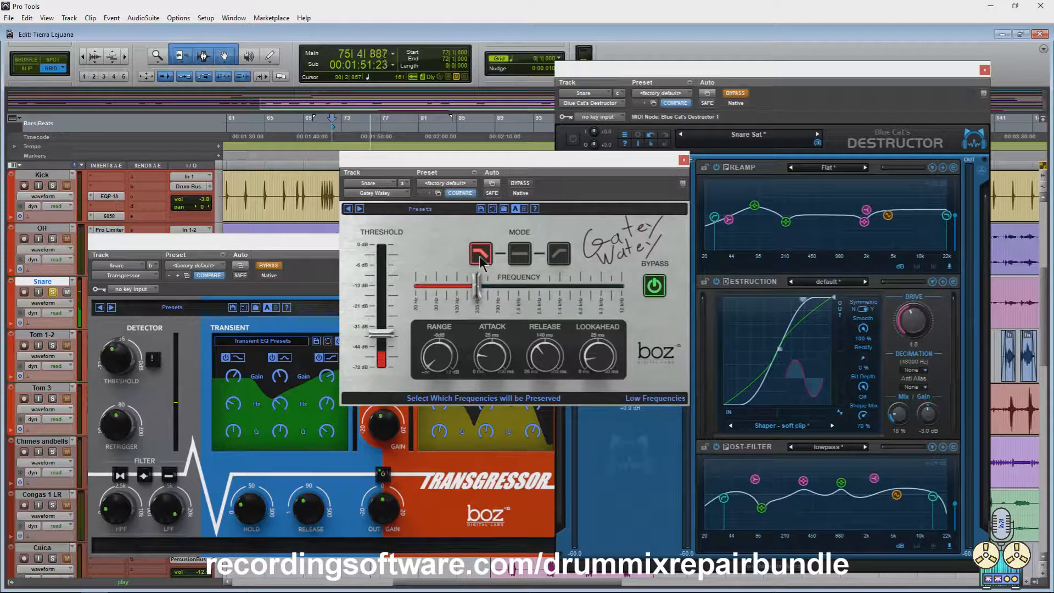
key("space")
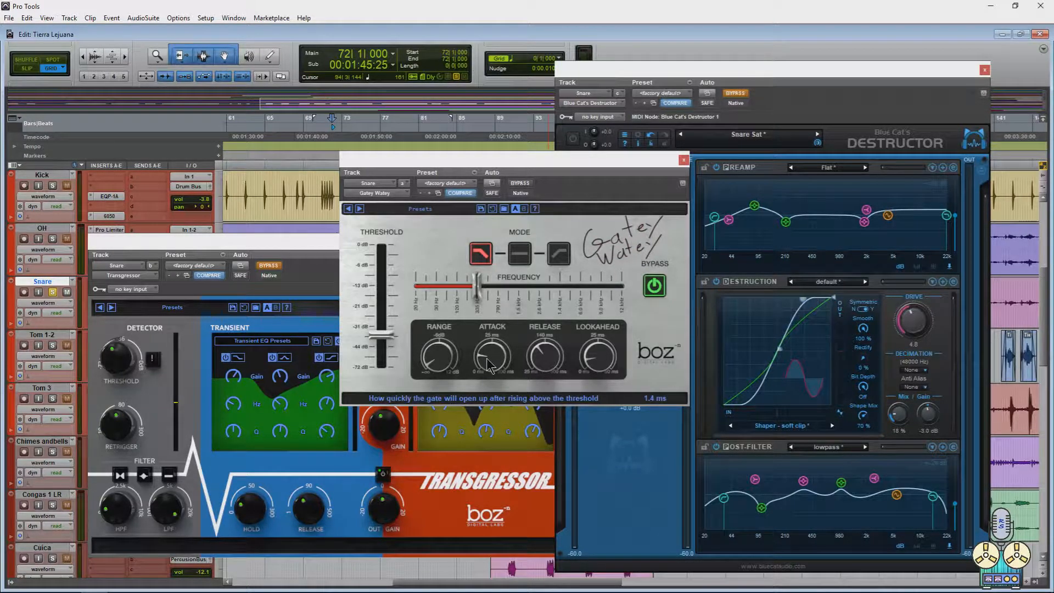
left_click(683, 161)
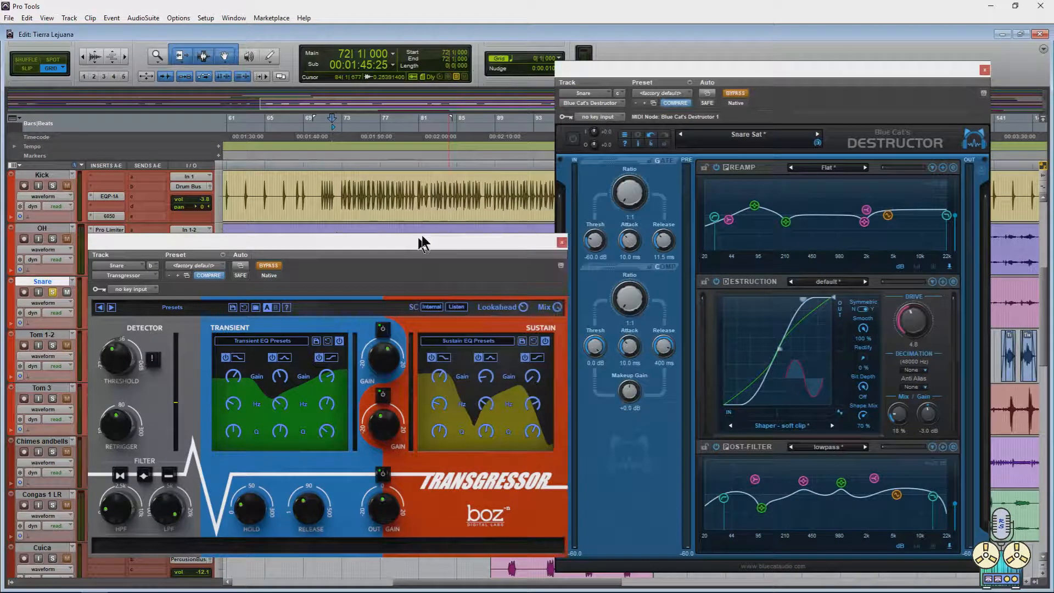
Bring Transgressor into clear view and take it out of bypass while playing the soloed snare.
left_click_drag(419, 242, 579, 156)
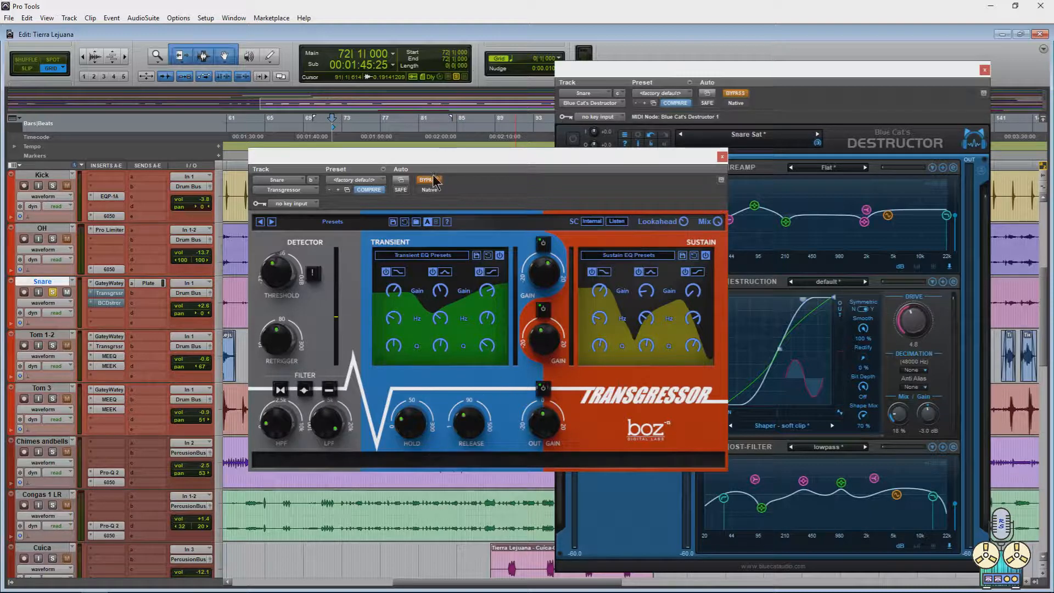
key("space")
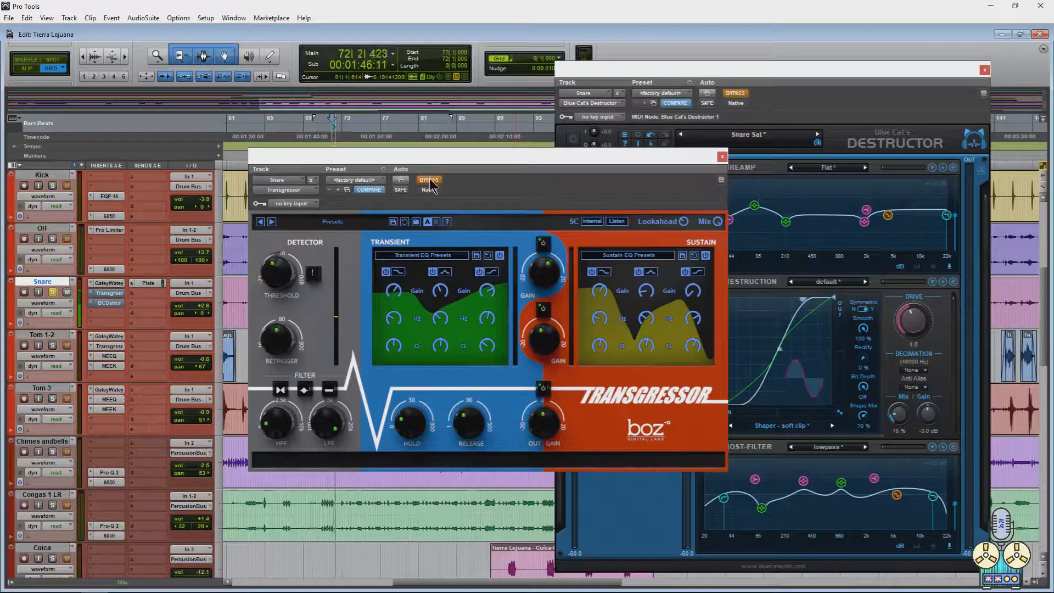
left_click(429, 181)
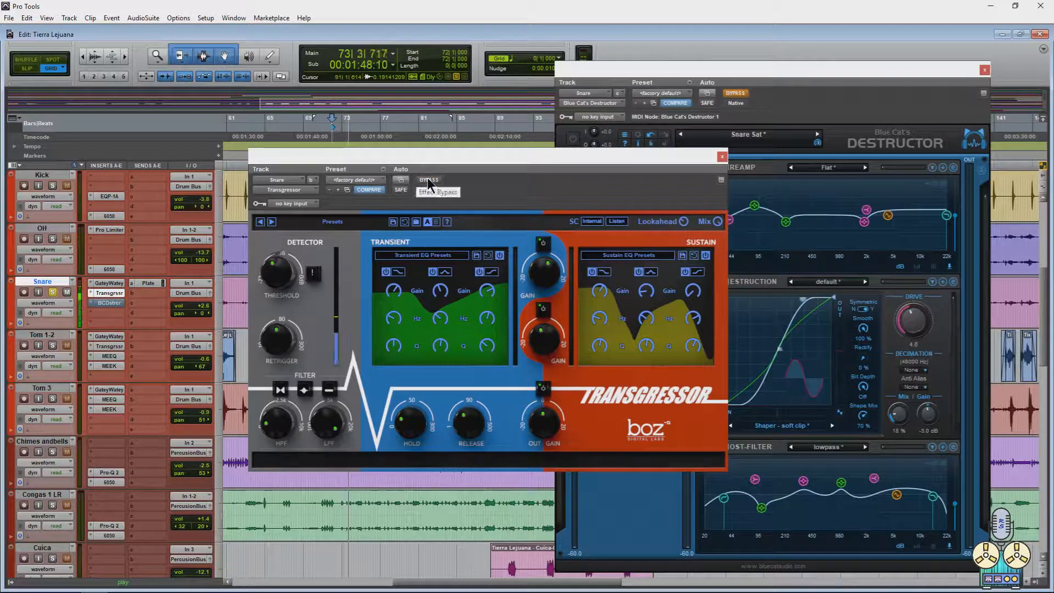
key("space")
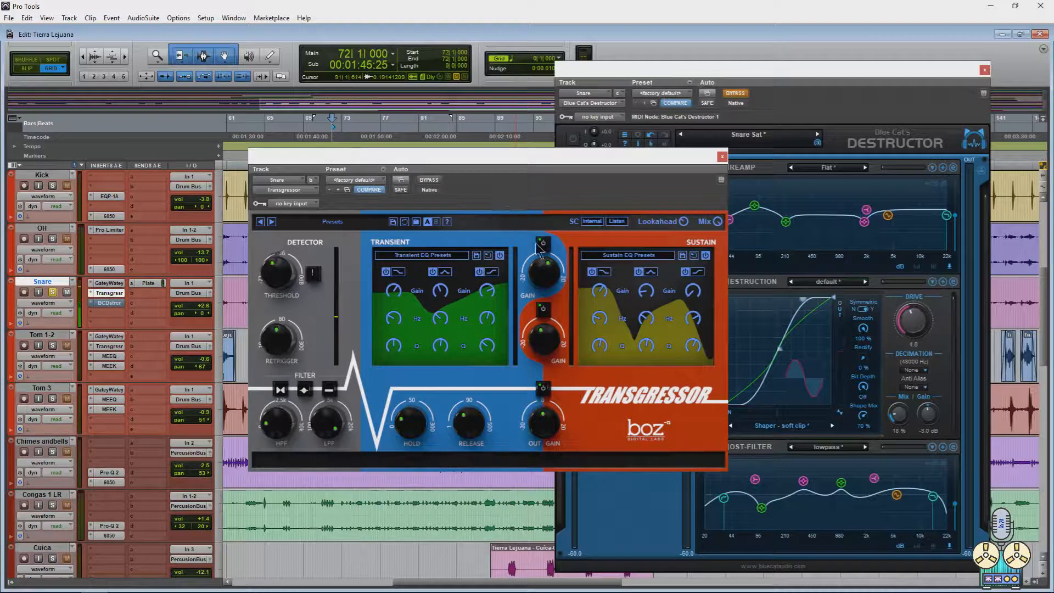
Switch Transgressor to its B settings and reset all of them to default values.
left_click(436, 221)
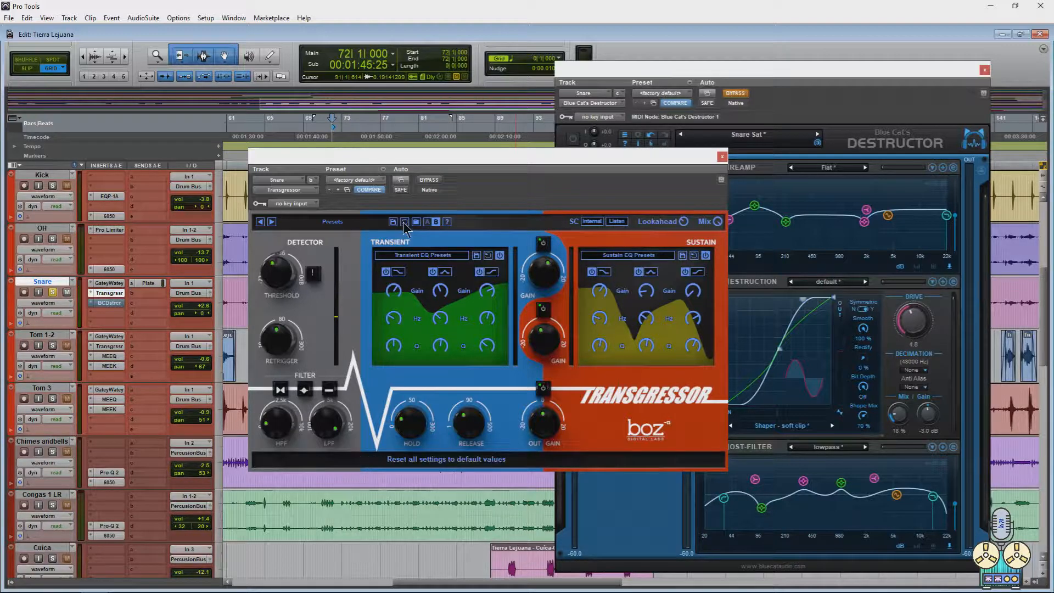
left_click(404, 221)
left_click_drag(307, 156, 329, 171)
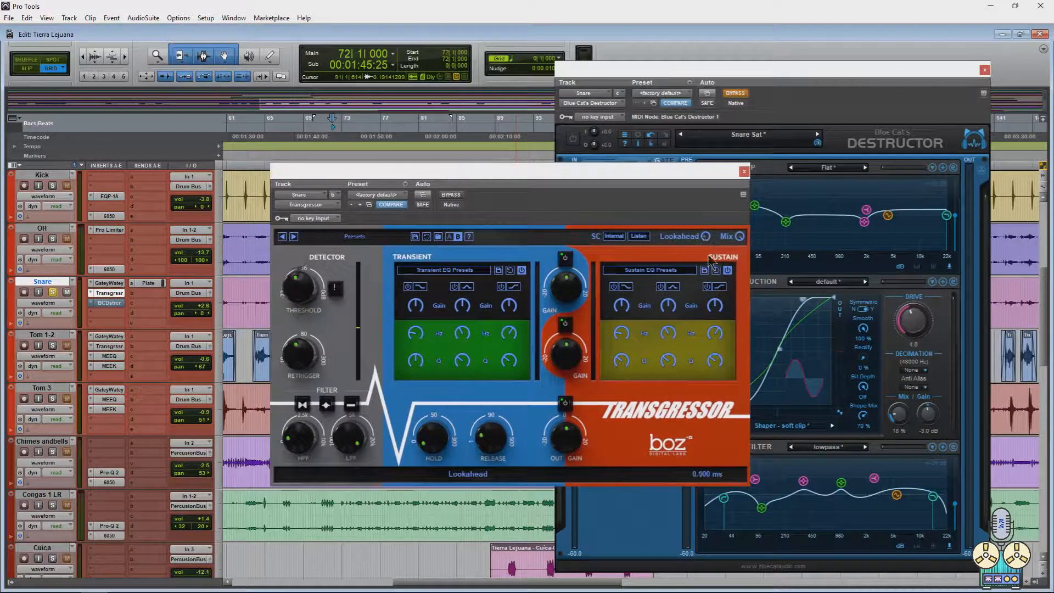
left_click_drag(707, 252, 711, 233)
Set Transgressor's detector filter to band-pass and adjust its frequency with Sidechain Listen on, and turn Sidechain Listen off.
left_click(639, 237)
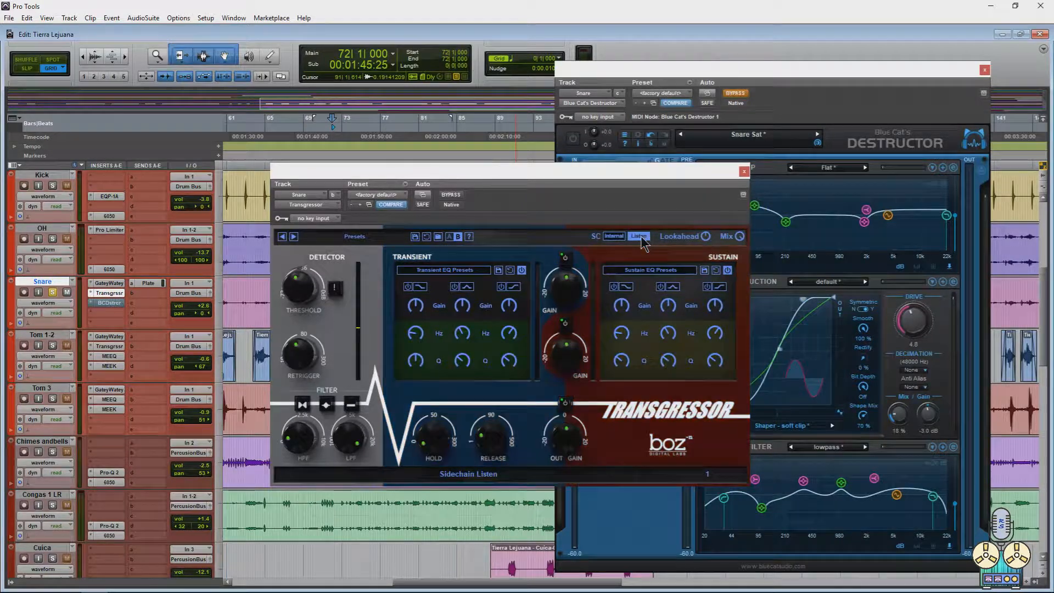
left_click(302, 405)
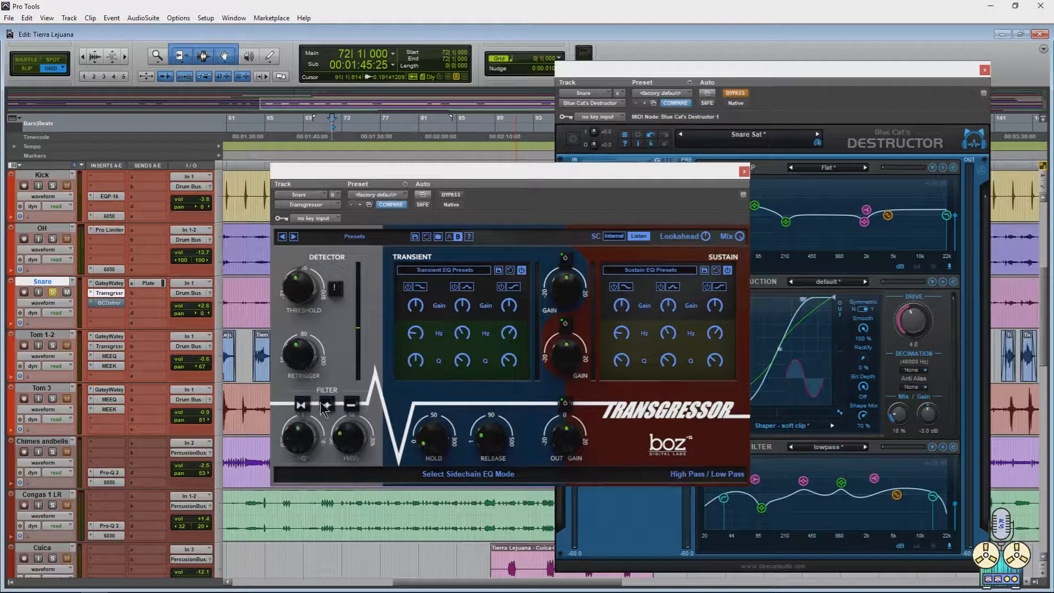
left_click(350, 407)
left_click(327, 406)
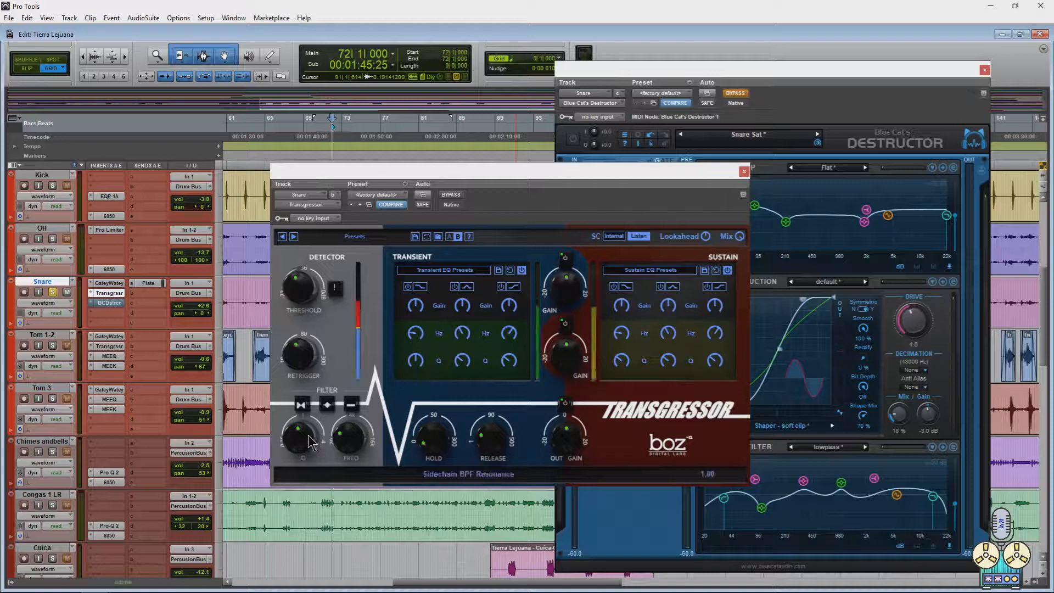
left_click_drag(360, 438, 351, 455)
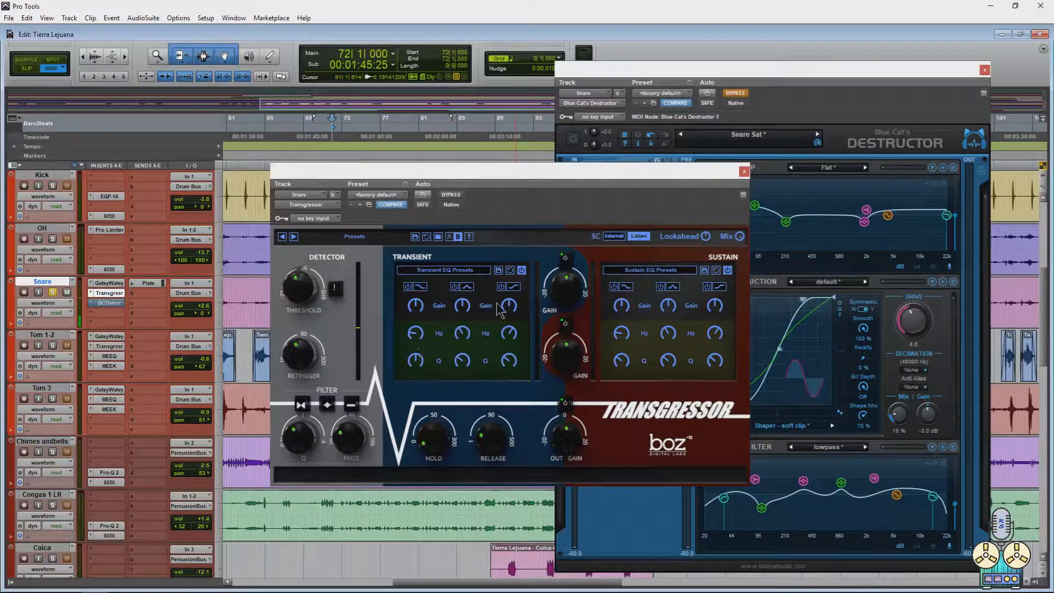
left_click(637, 236)
key("space")
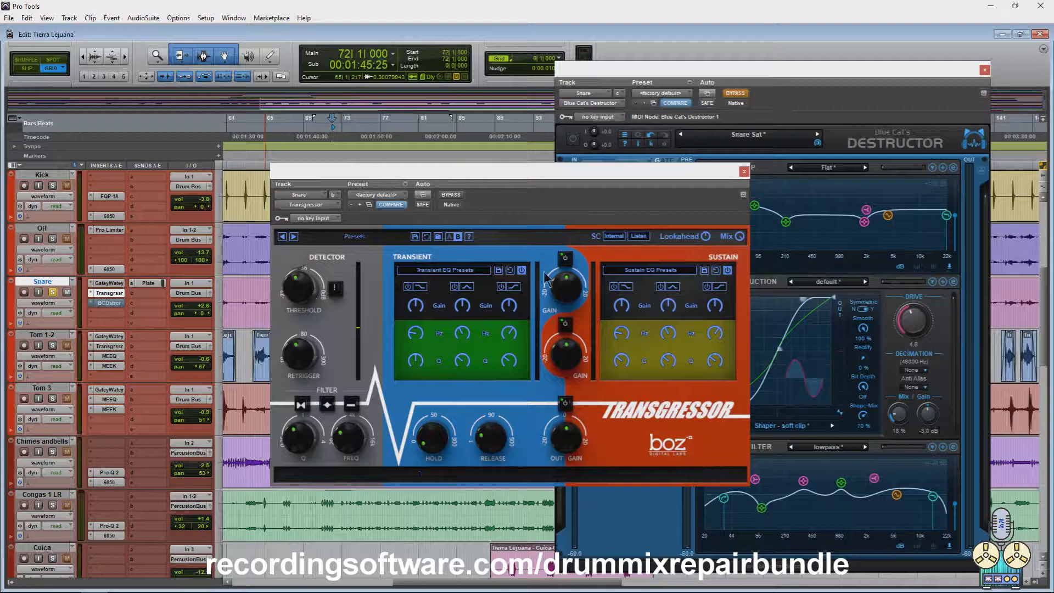
Adjust Transgressor's detector threshold with the transient audio disabled during playback, and re-enable the transient audio.
left_click(565, 258)
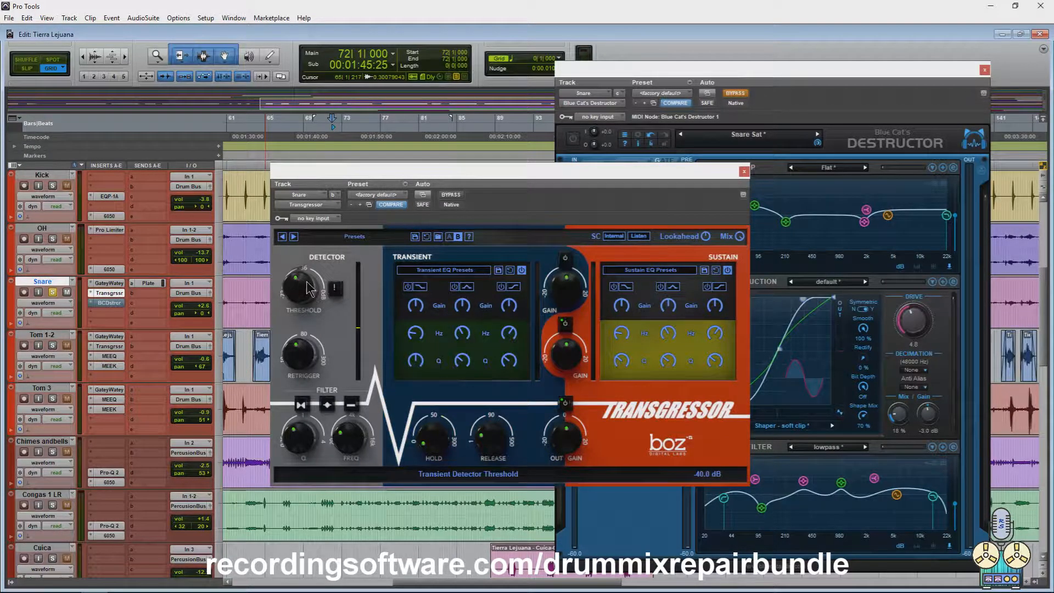
left_click_drag(311, 297, 304, 285)
key("space")
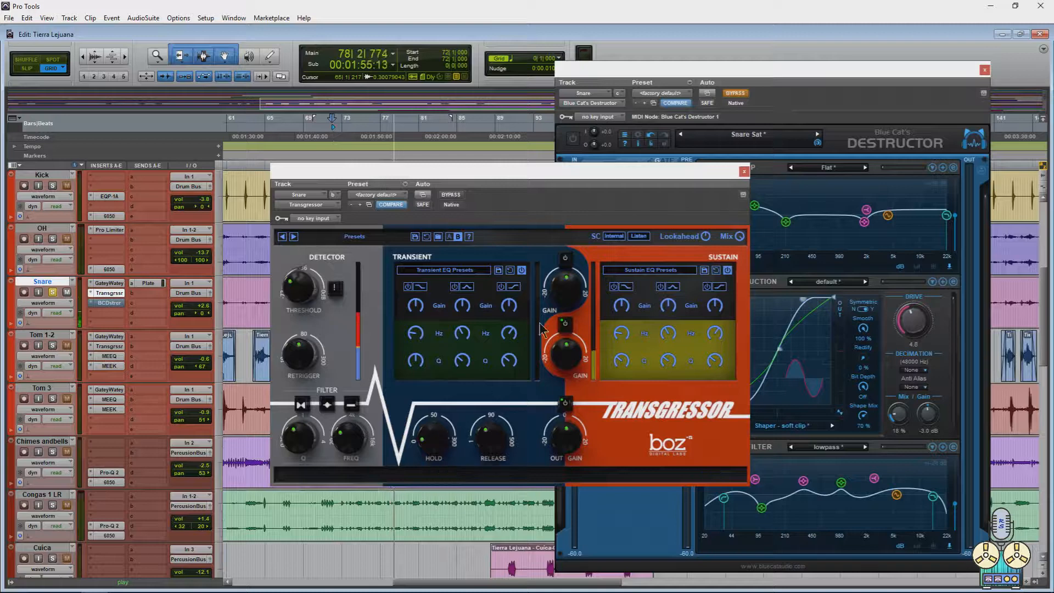
left_click(565, 257)
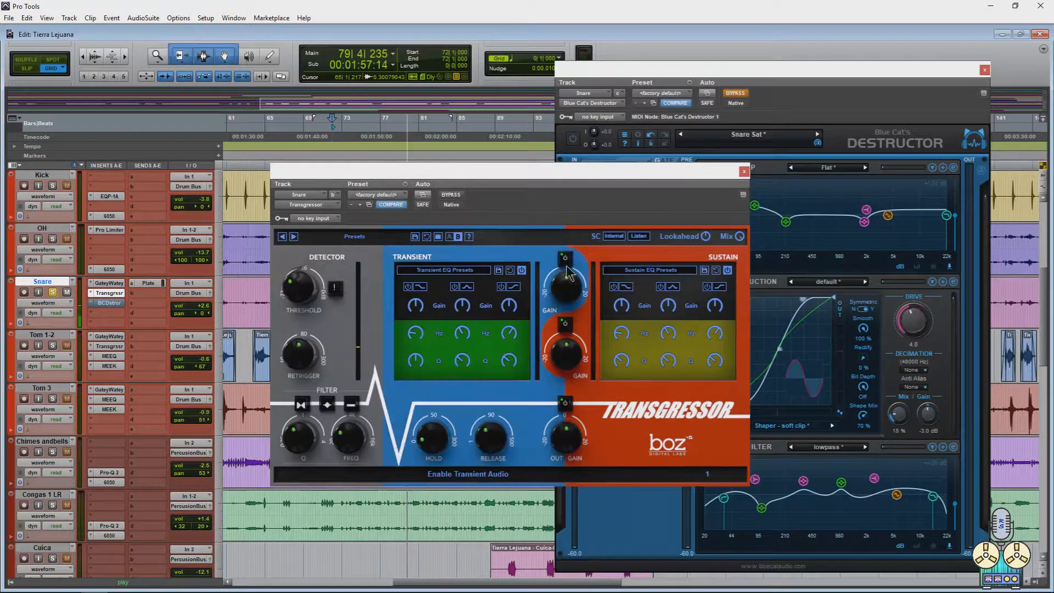
Audition the snare's transient and sustain signals separately by disabling each audio path in turn, and re-enable both.
left_click(564, 325)
key("space")
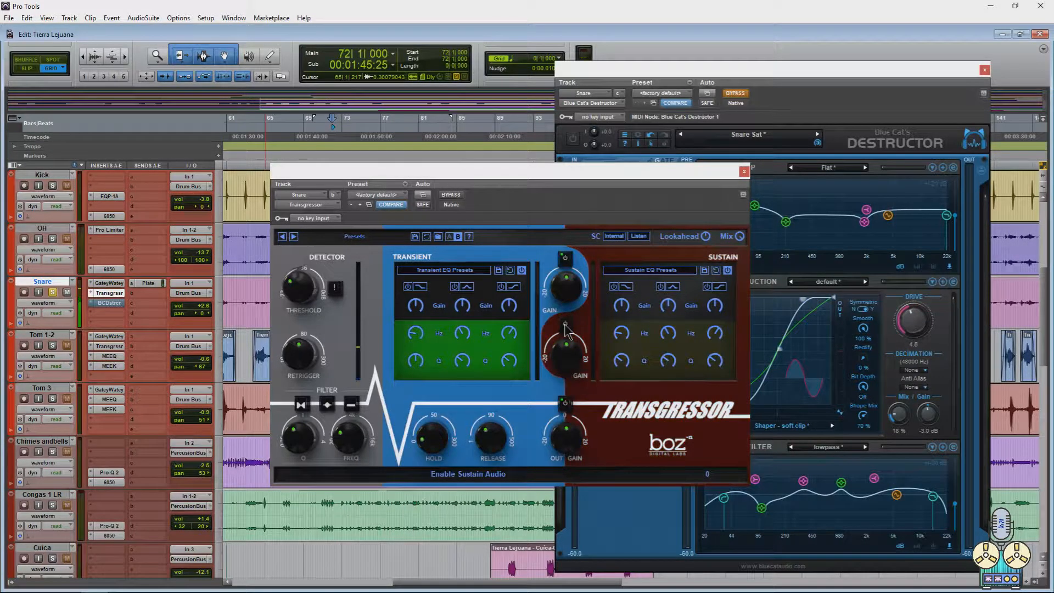
left_click(565, 327)
left_click(565, 260)
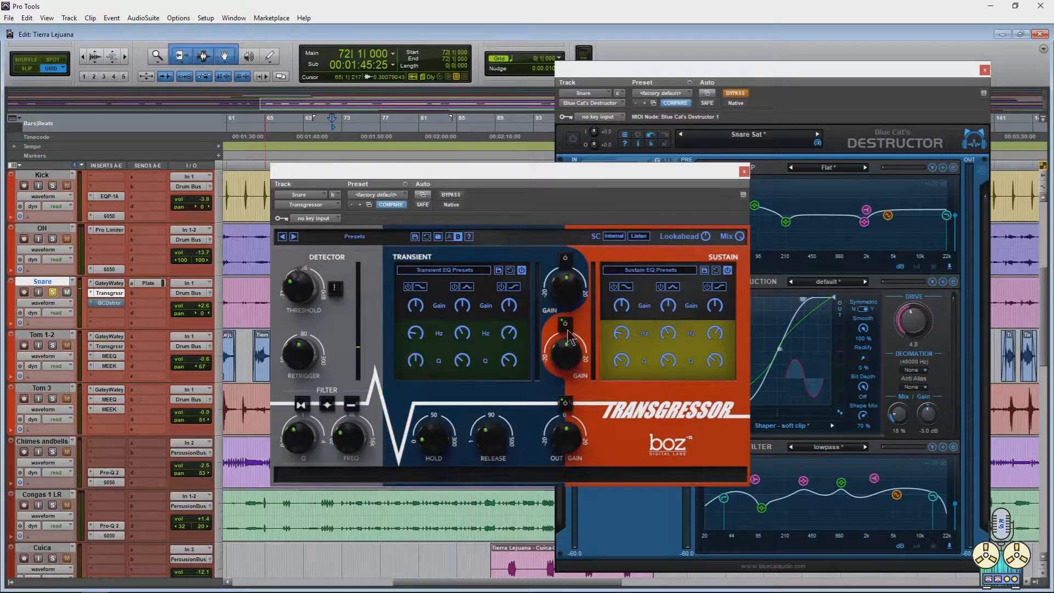
left_click(565, 326)
left_click(565, 262)
key("space")
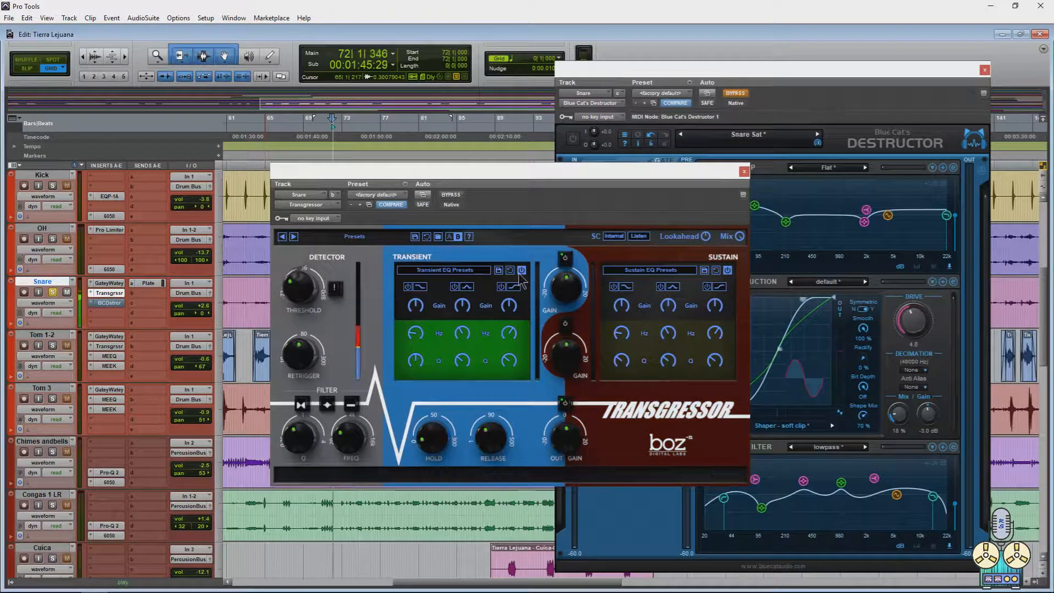
left_click(566, 262)
key("space")
left_click(566, 327)
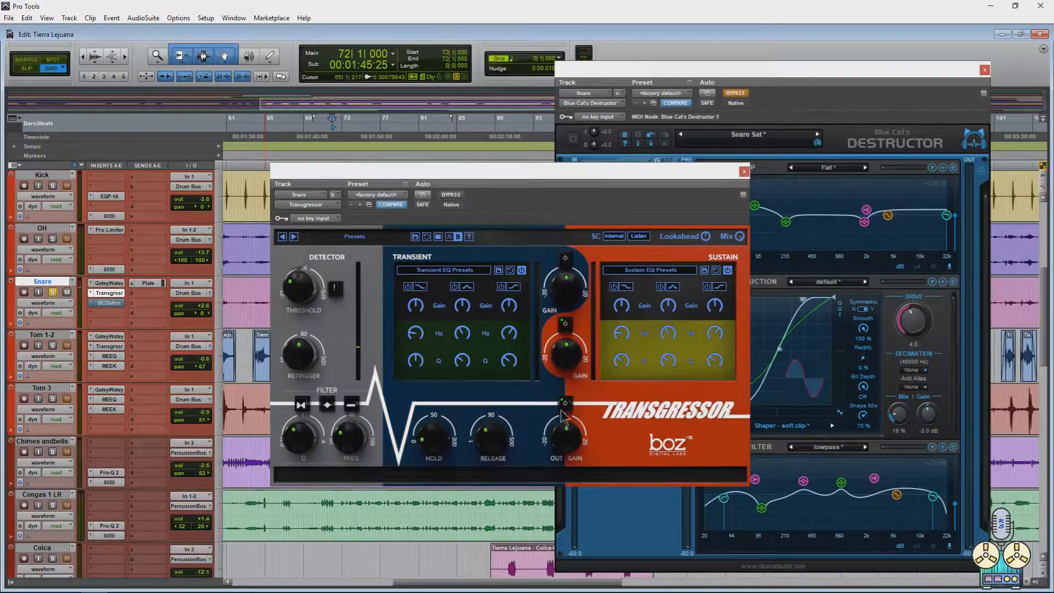
left_click(565, 259)
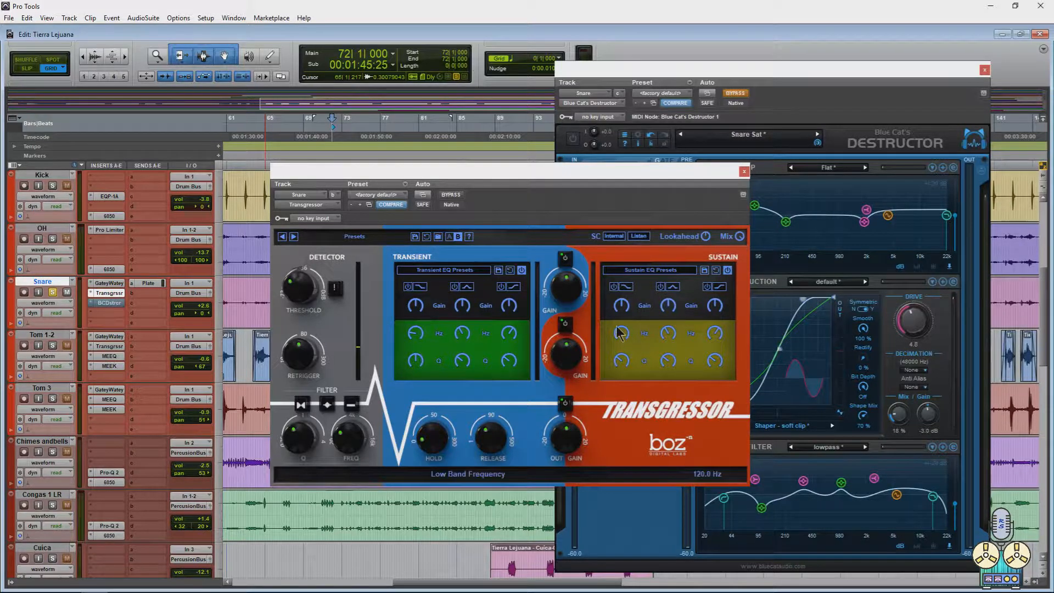
Examine the filter shape options for the low, high and mid bands of Transgressor's sustain EQ.
left_click(622, 286)
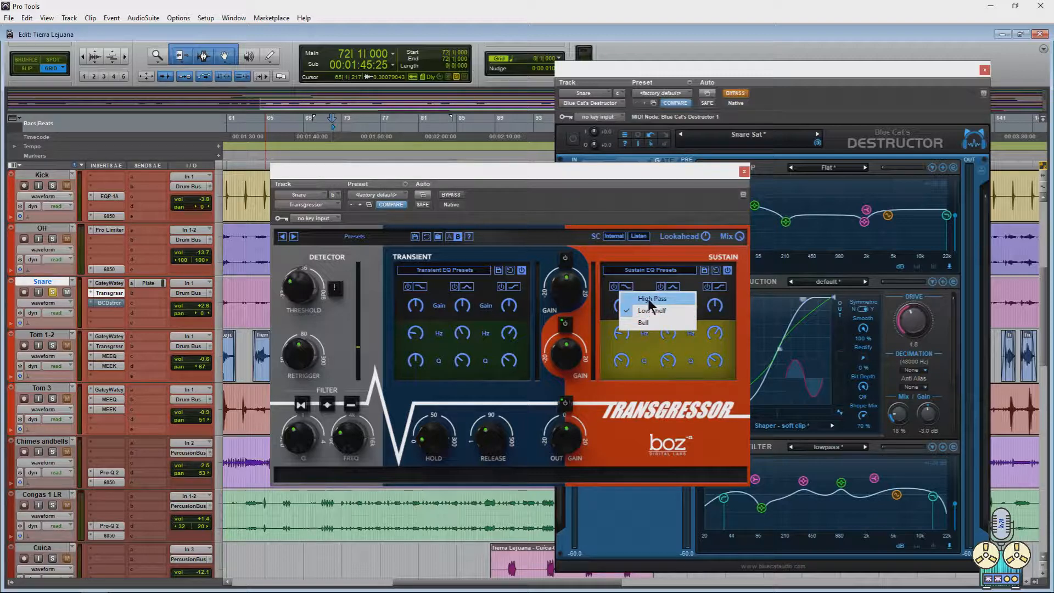
left_click(643, 310)
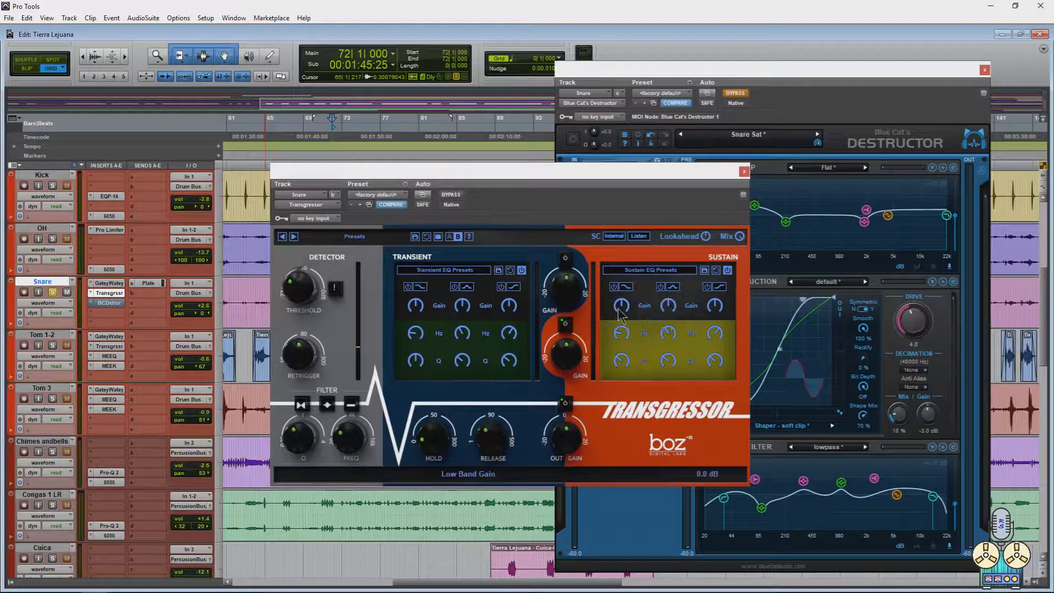
left_click(720, 286)
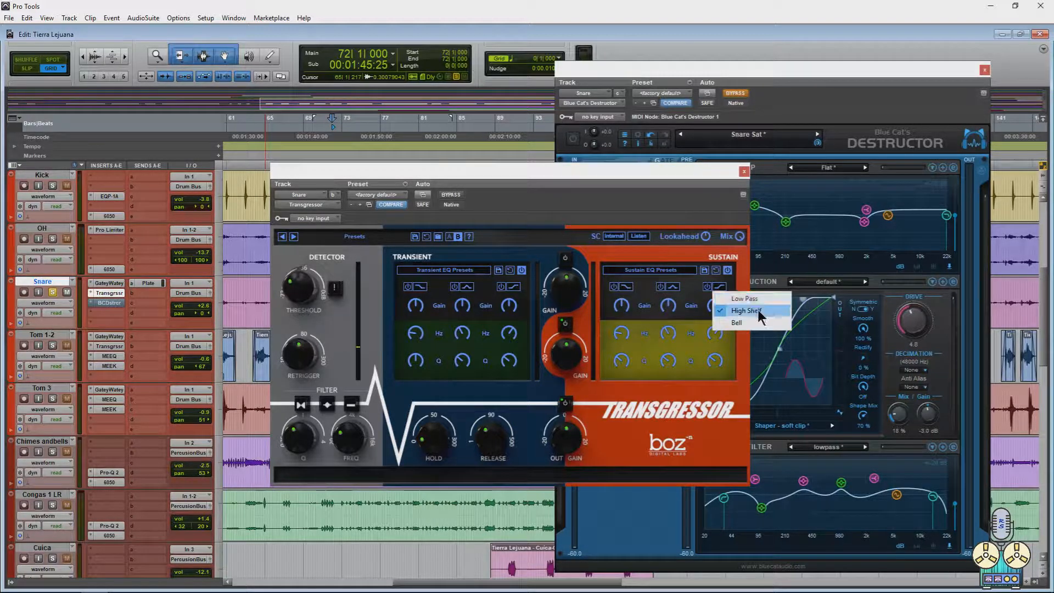
left_click(673, 287)
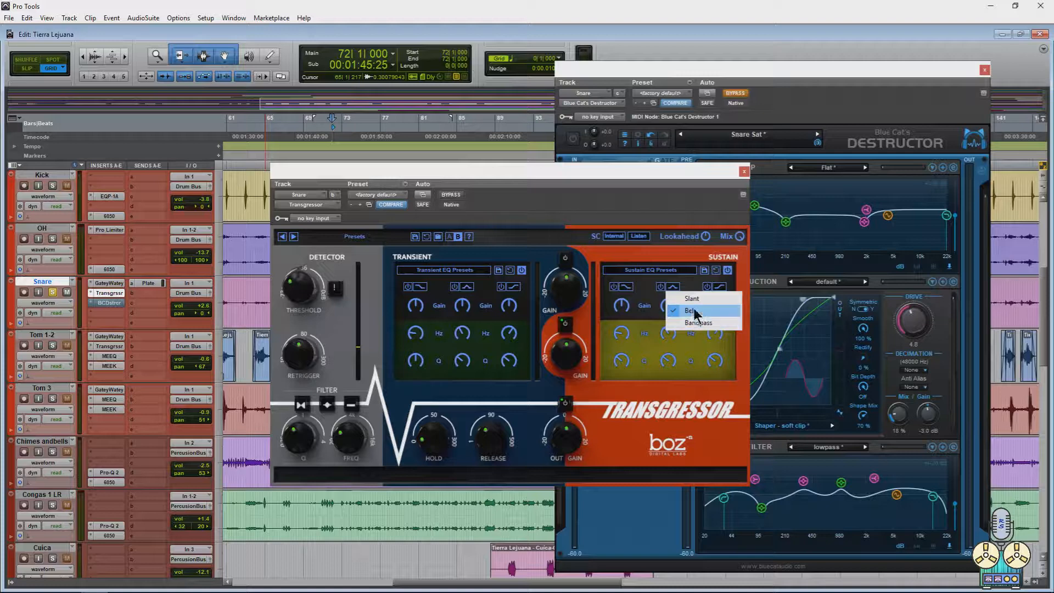
left_click(657, 349)
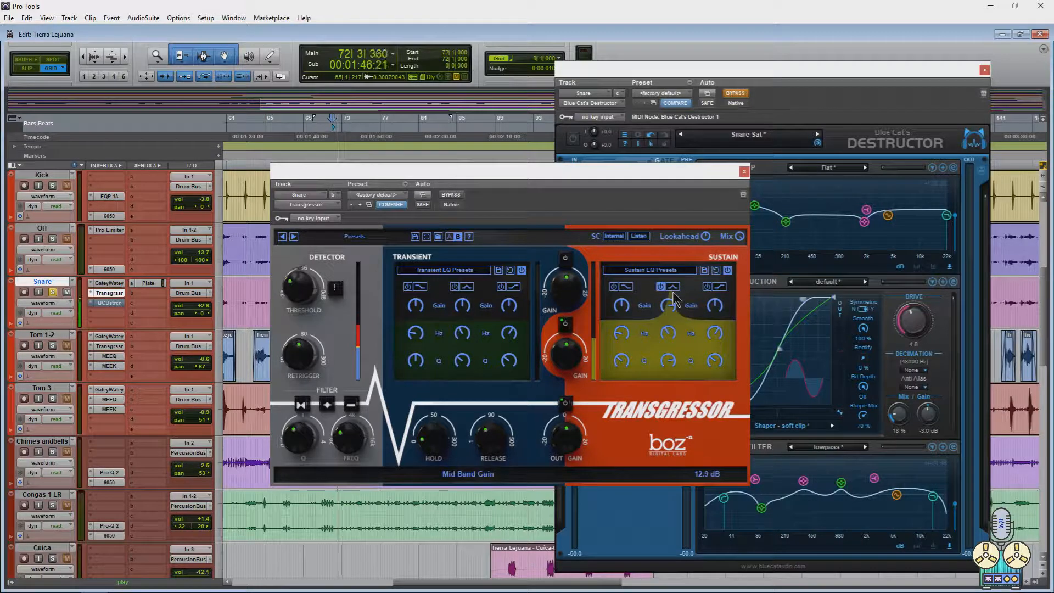
Shape a mid-band bell cut in the sustain EQ during playback, and lower its high band as a High Shelf.
left_click_drag(669, 336, 673, 376)
mouse_move(669, 341)
left_mouse_down()
mouse_move(669, 352)
mouse_move(669, 330)
mouse_move(669, 340)
left_mouse_up()
left_click(719, 286)
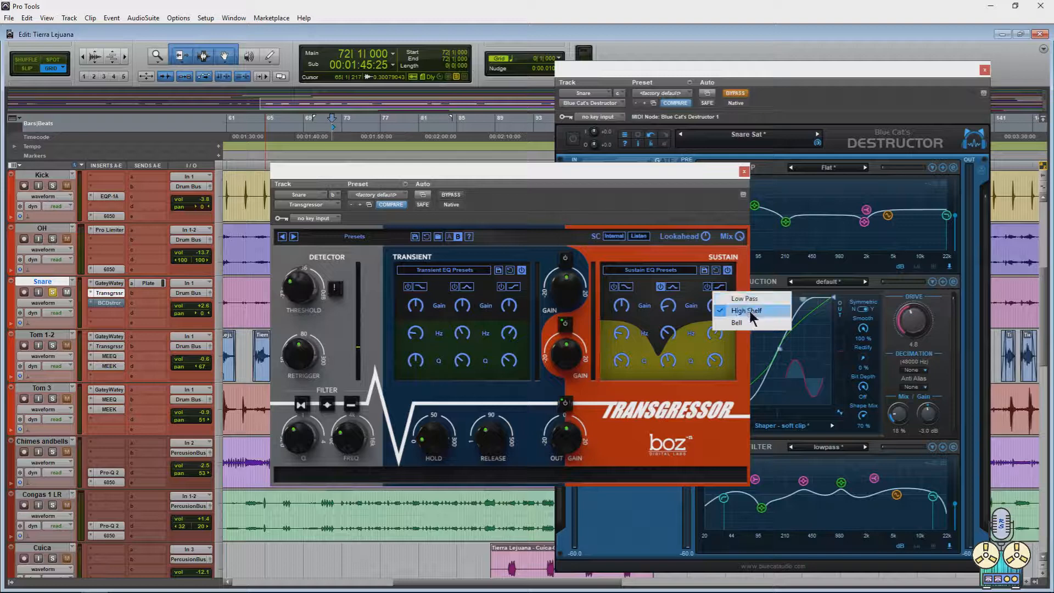
left_click(735, 311)
left_click_drag(716, 360, 717, 357)
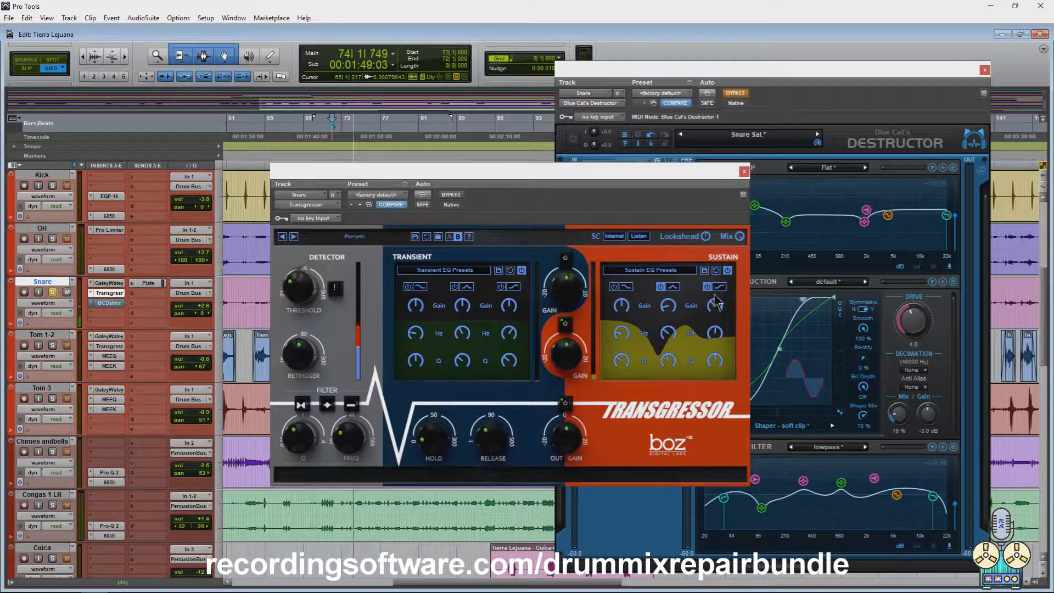
Set the sustain EQ's low band to Bell, sweep its frequency while boosted, and bring its gain back down.
left_click(625, 287)
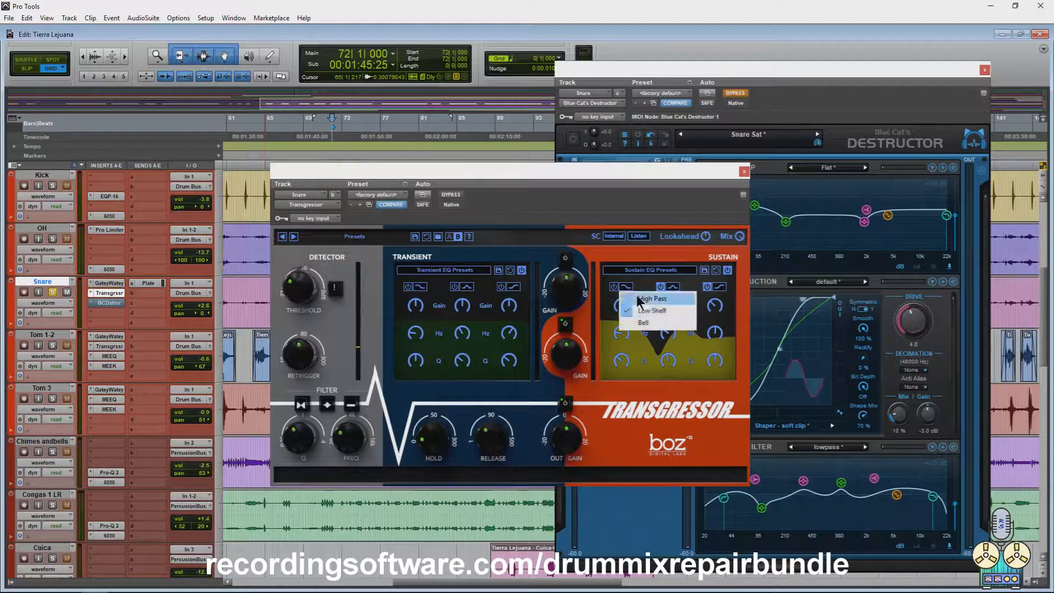
left_click(655, 324)
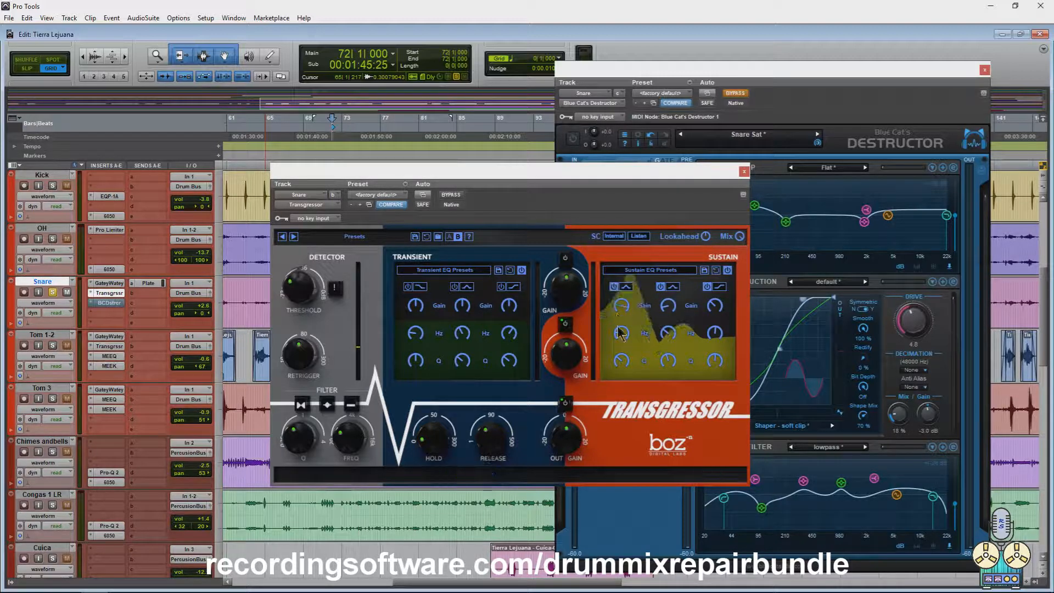
scroll(625, 332, "up", 5)
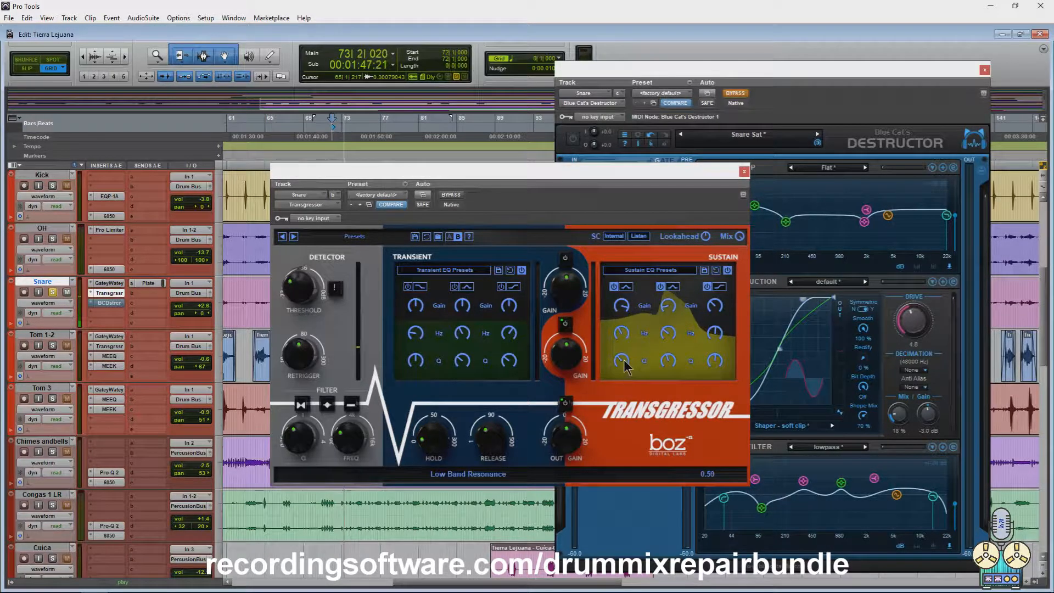
scroll(626, 331, "up", 4)
scroll(626, 330, "down", 1)
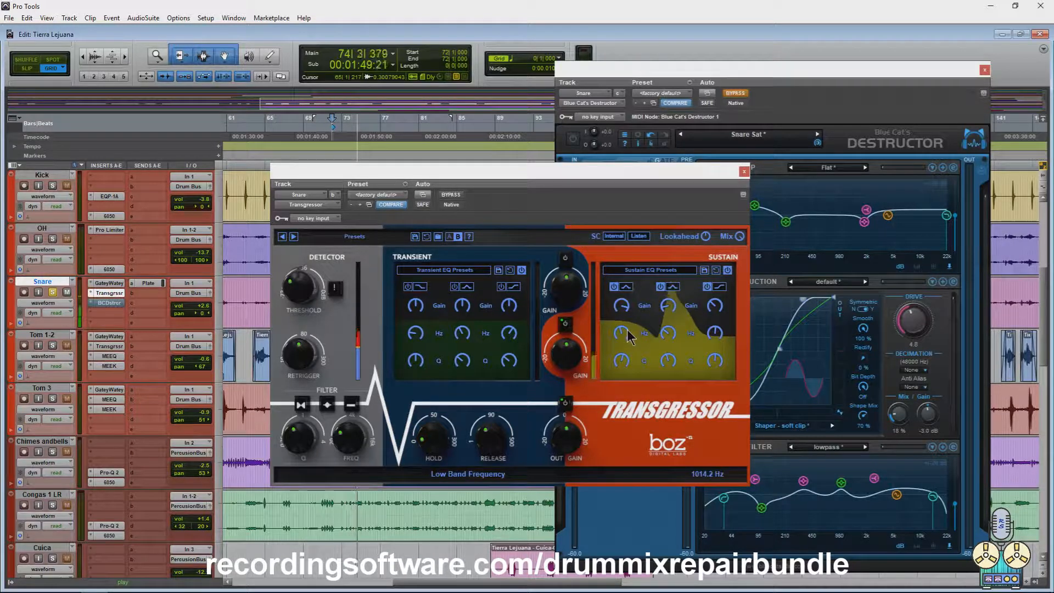
left_click_drag(623, 311, 625, 323)
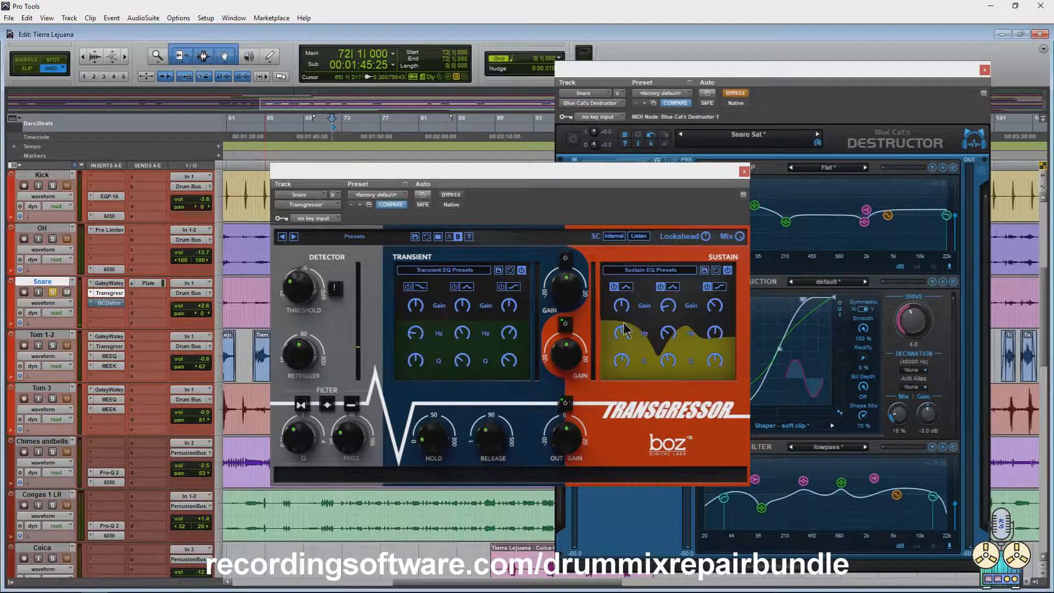
Re-enable the transient audio and compare the snare with Transgressor bypassed and active during playback.
left_click(564, 257)
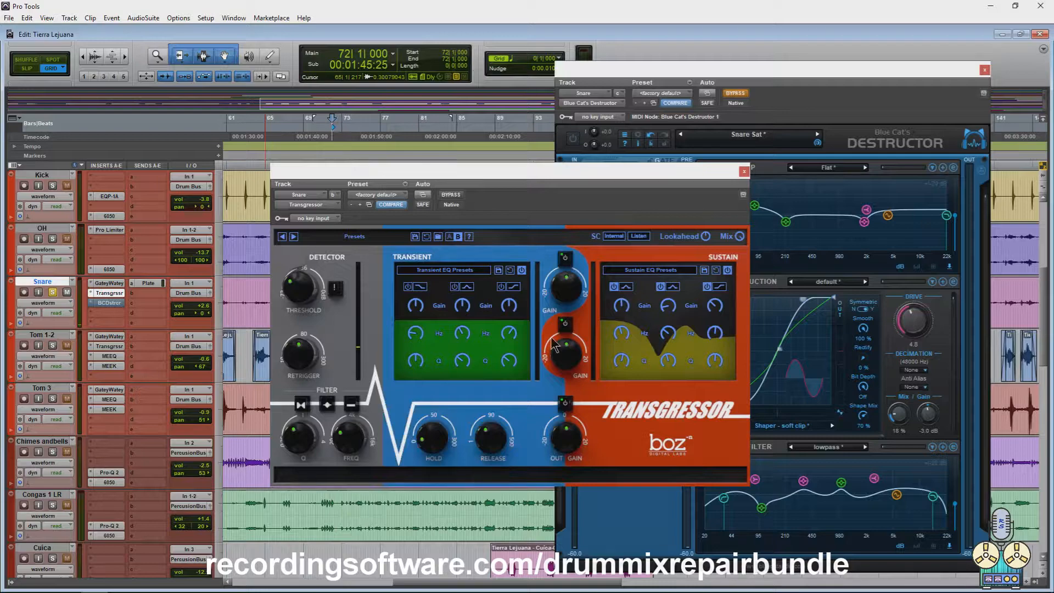
key("space")
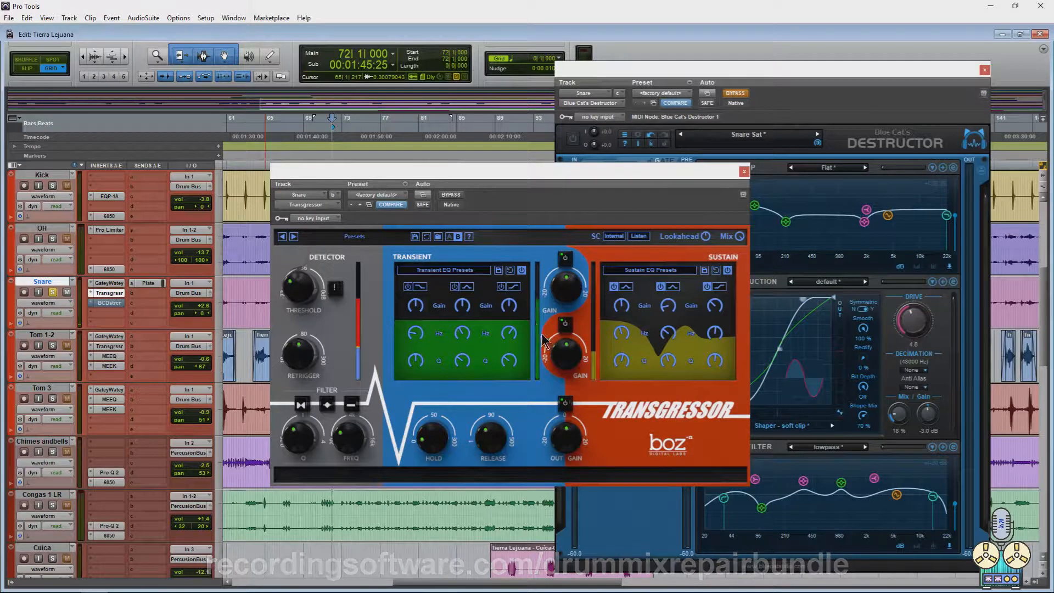
left_click(454, 196)
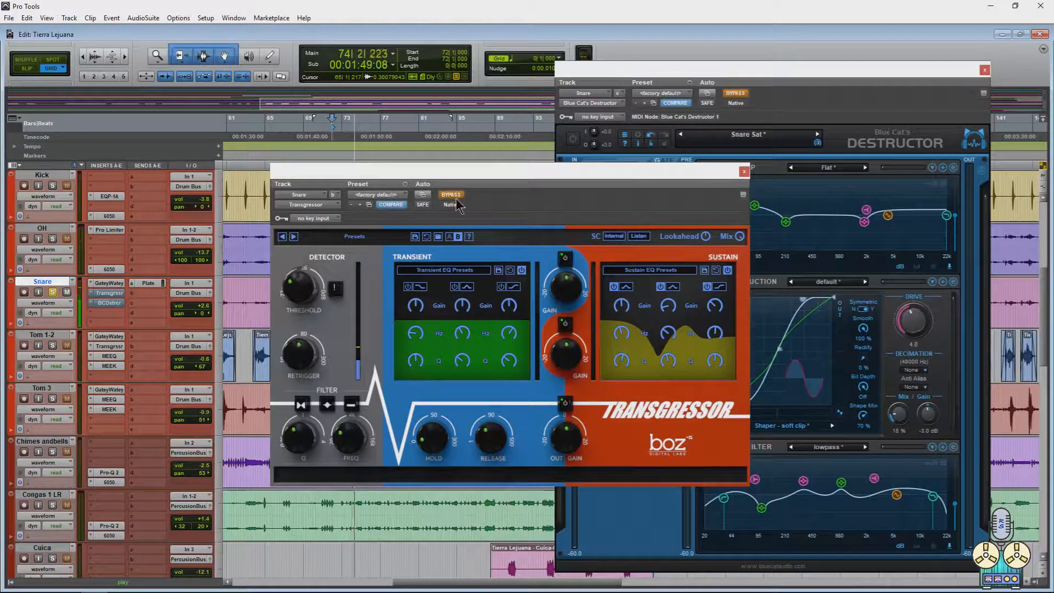
key("space")
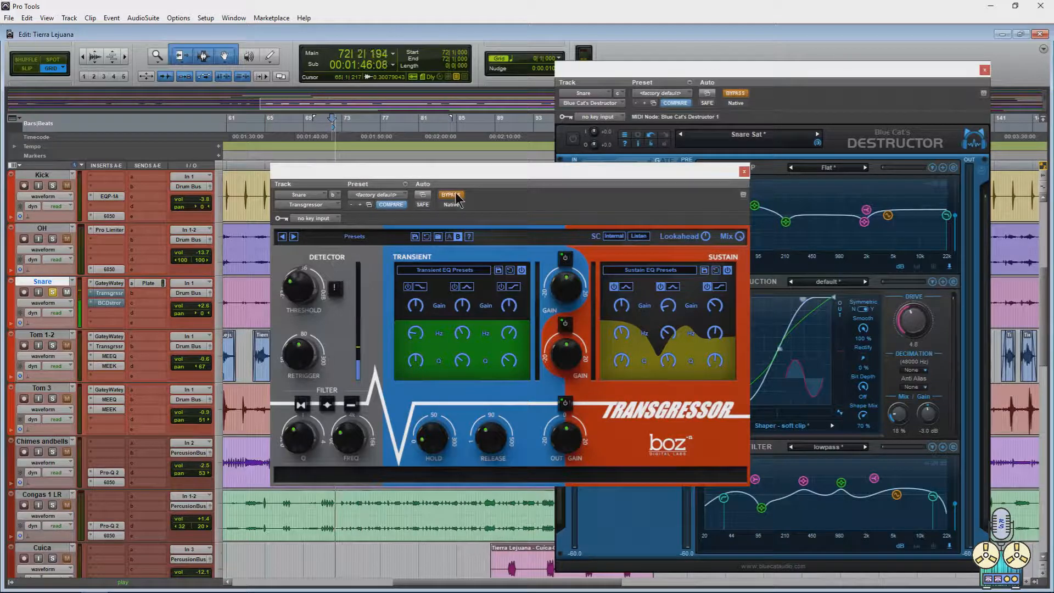
key("space")
left_click(455, 196)
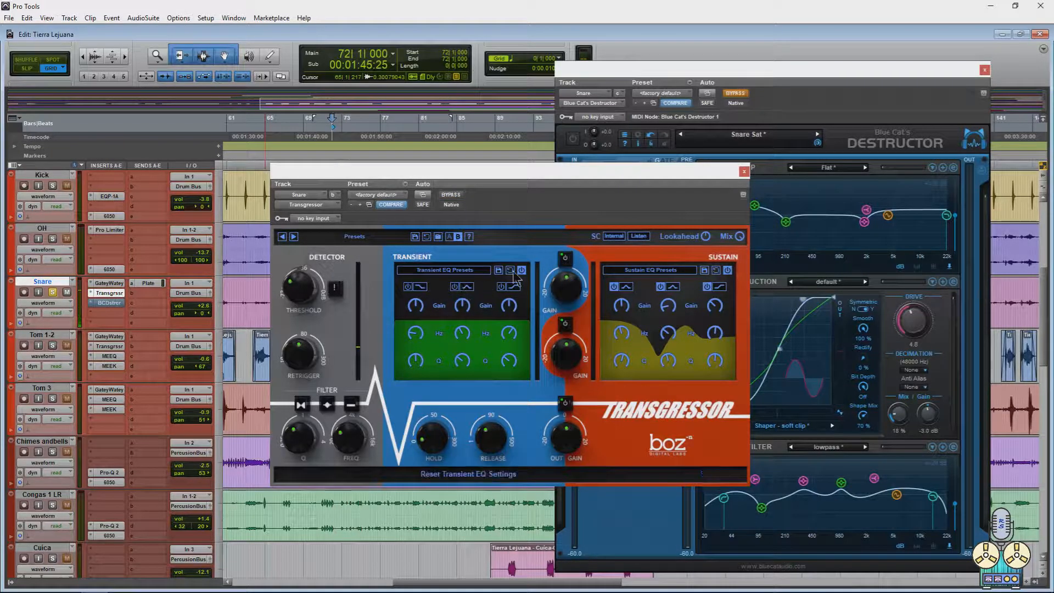
Disable Transgressor's sustain audio and select the snare passage from bar 72 to bar 75.
left_click(565, 324)
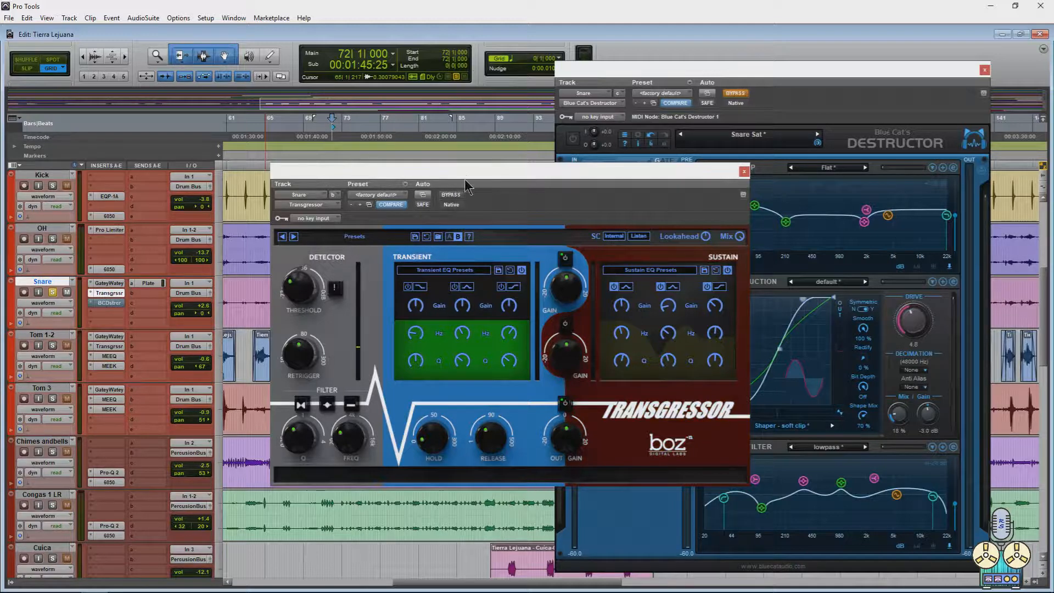
left_click_drag(464, 179, 593, 296)
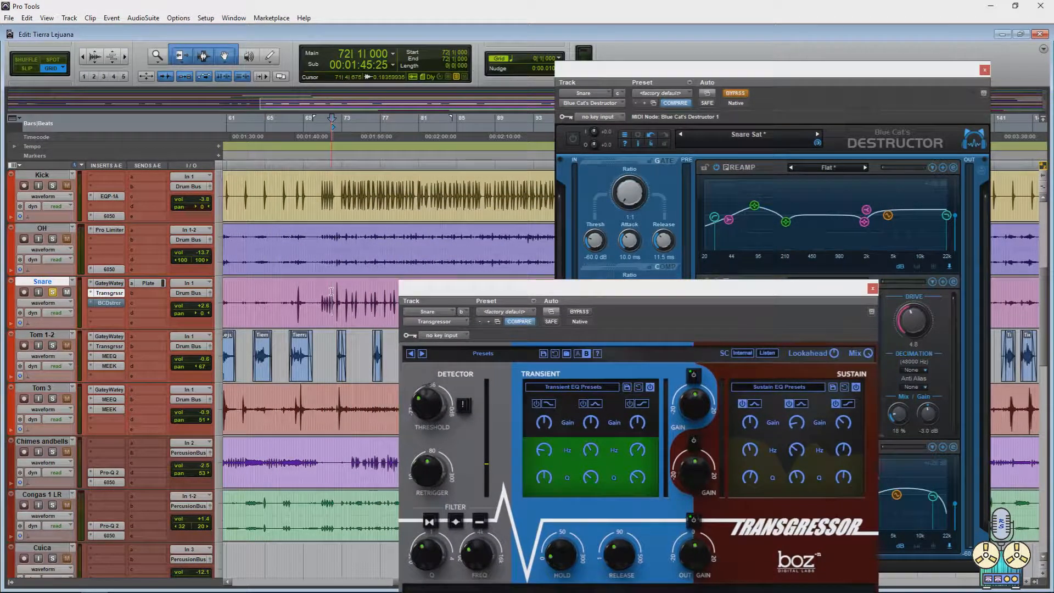
left_click_drag(331, 291, 365, 293)
left_click_drag(556, 284, 519, 217)
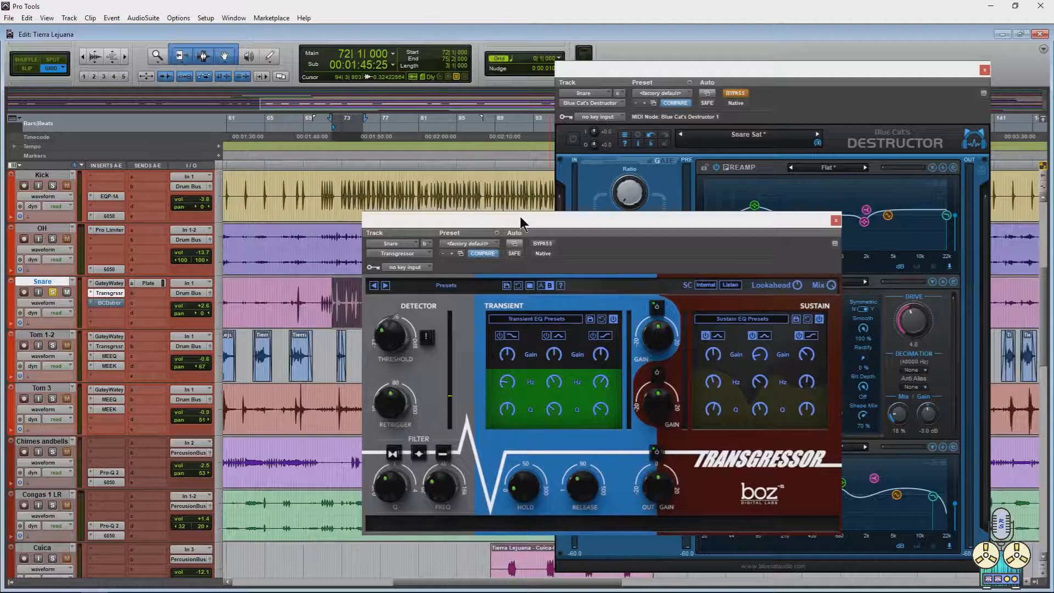
Play the selection and adjust the gain and resonance of the transient EQ's mid band to shape a cut.
key("space")
left_click_drag(553, 356, 556, 375)
left_click_drag(555, 411, 559, 361)
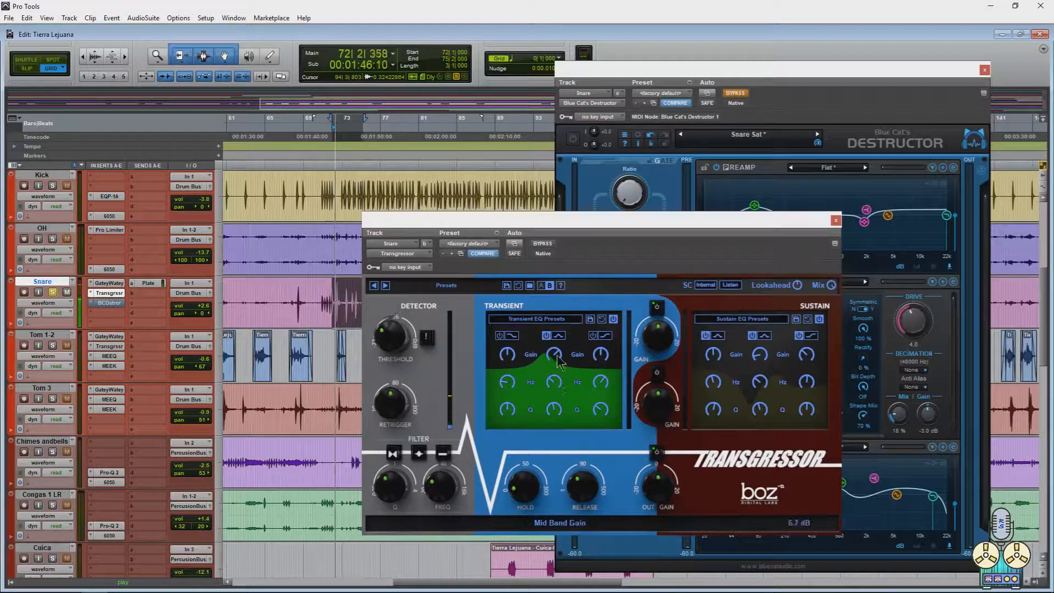
Boost the transient EQ's low band as a Bell at about 156.6 Hz and its High Shelf band by 4.0 dB.
left_click(511, 336)
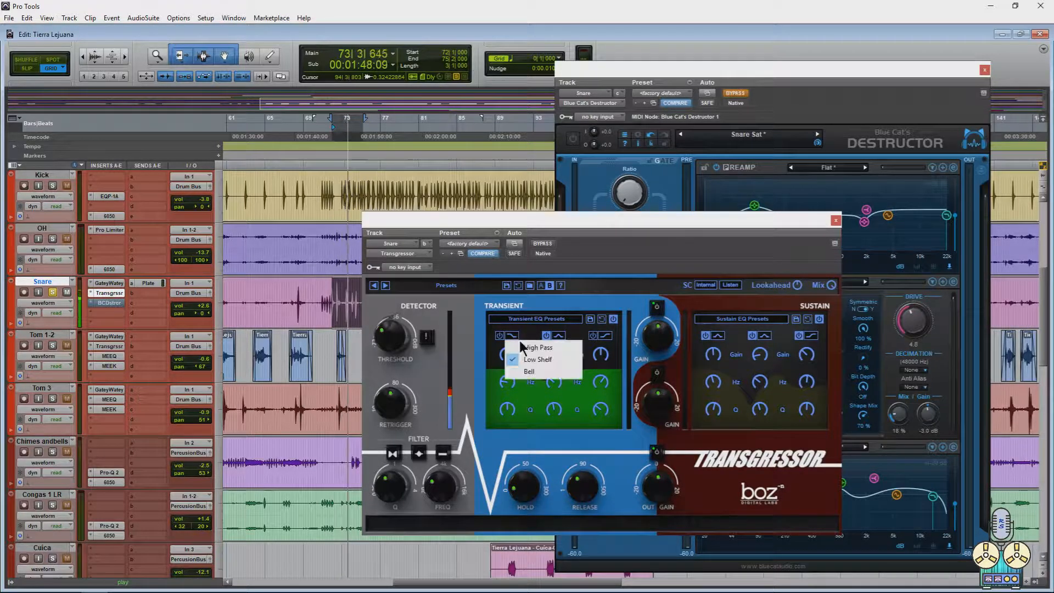
left_click(529, 371)
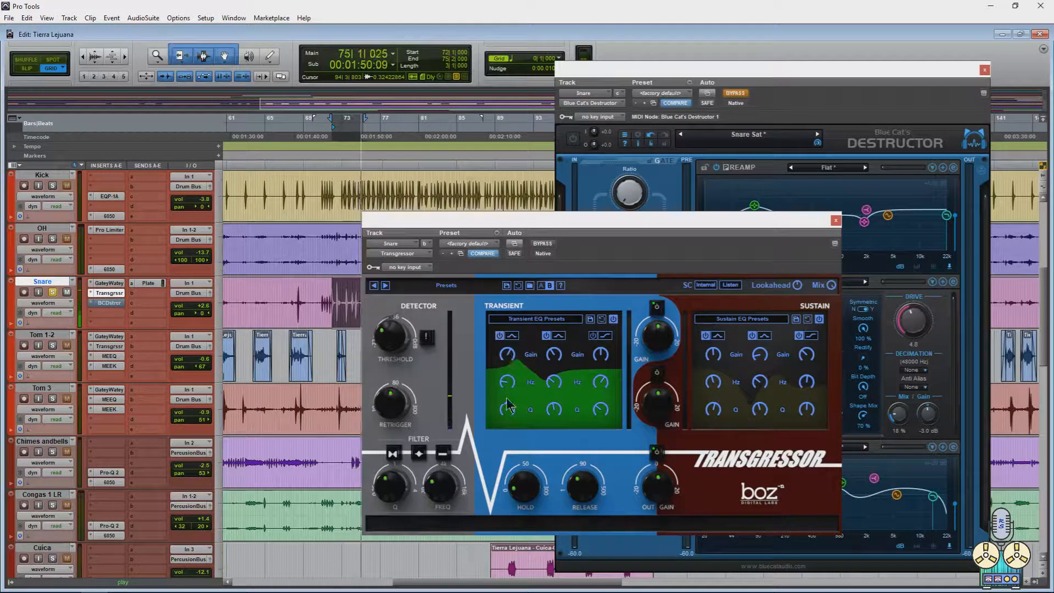
left_click_drag(510, 389, 510, 386)
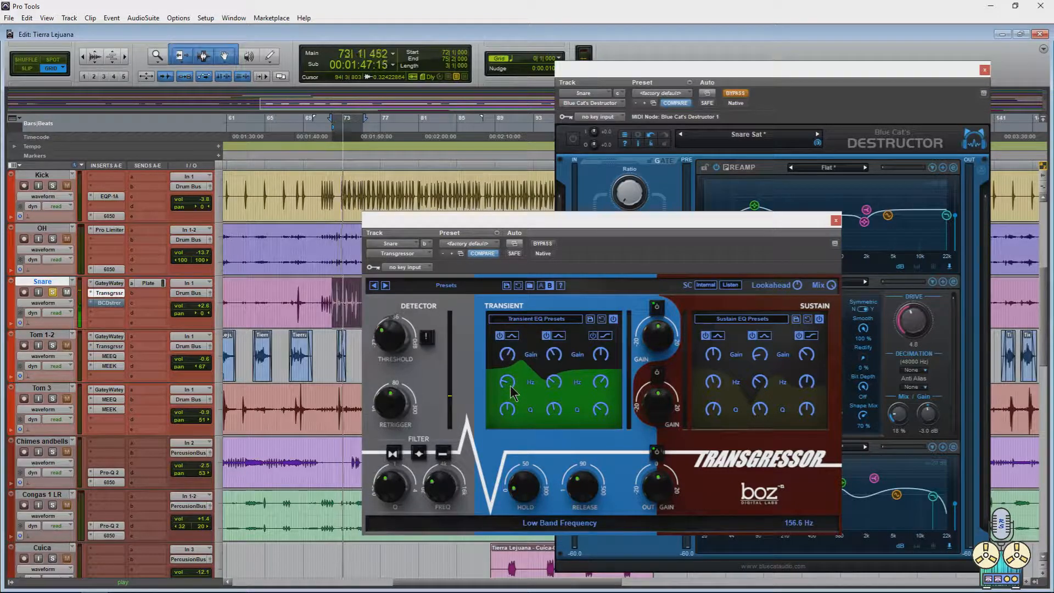
left_click(605, 336)
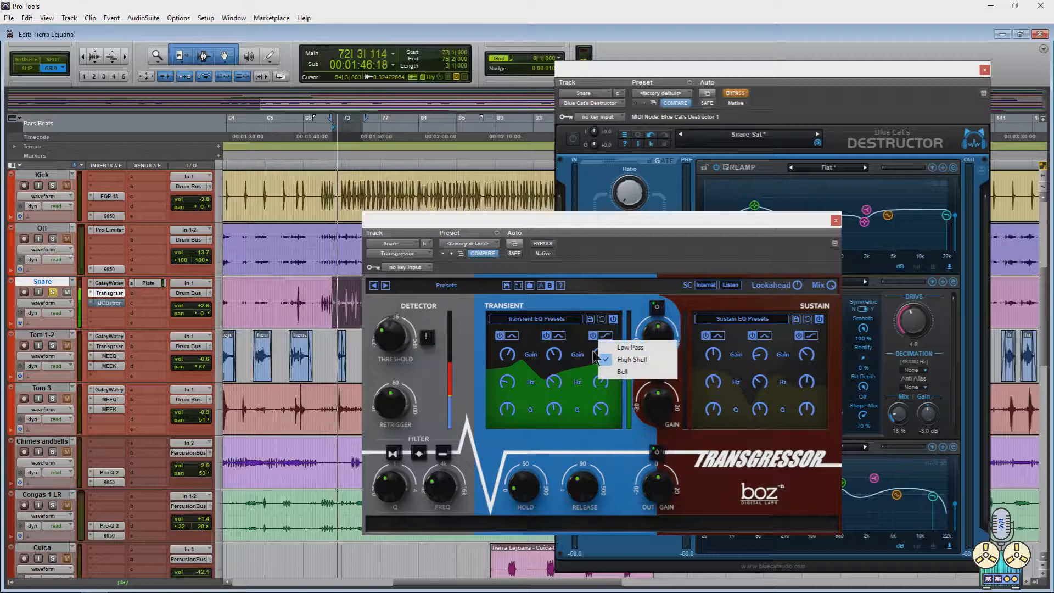
left_click(591, 378)
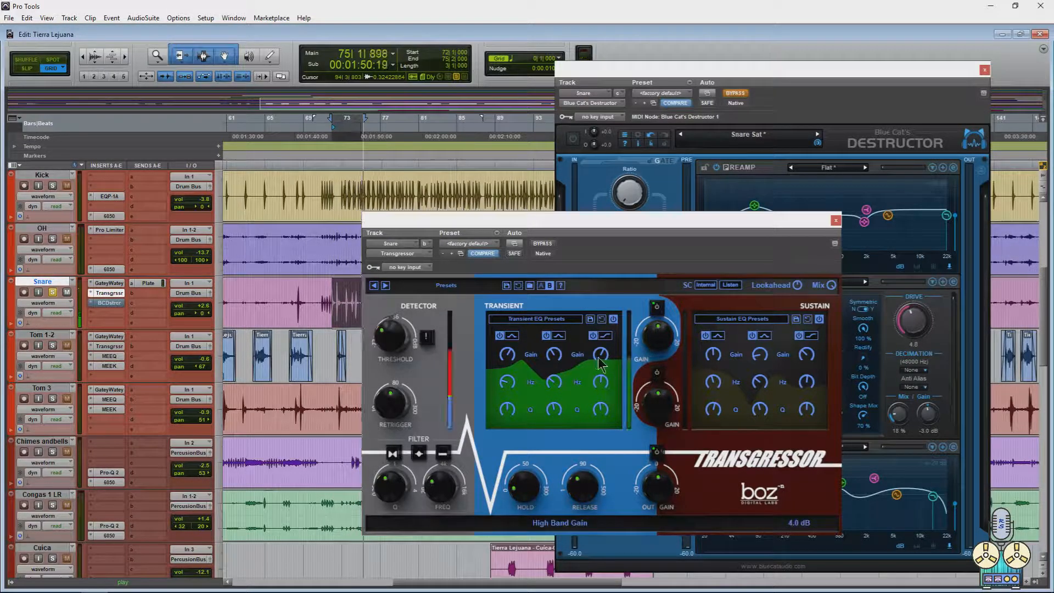
Re-enable the sustain audio, compare the snare with Transgressor bypassed and active, and stop playback.
left_click(657, 372)
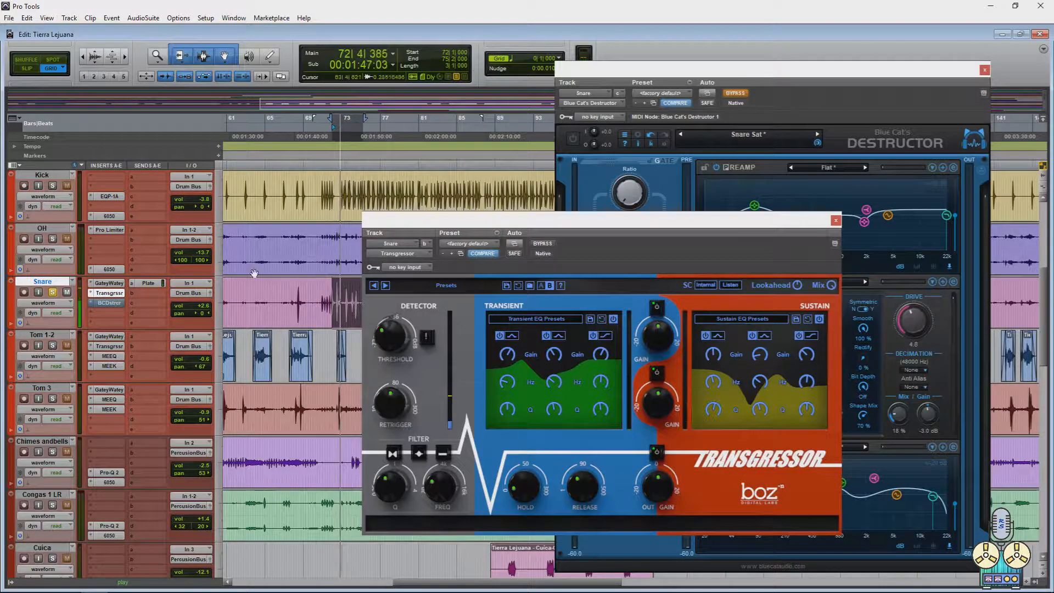
left_click(104, 295, "ctrl")
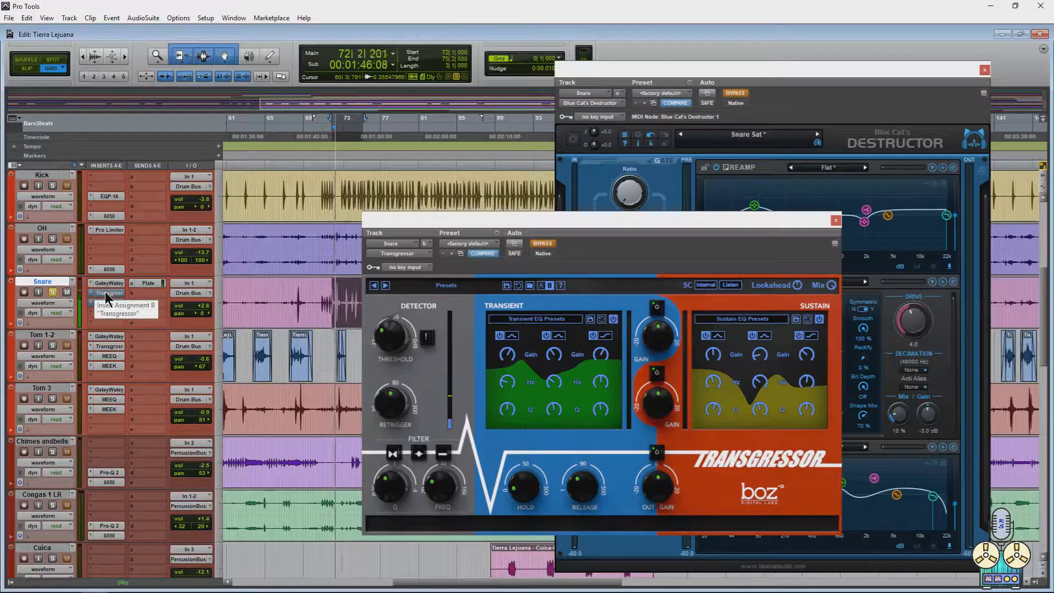
left_click(107, 296, "ctrl")
key("space")
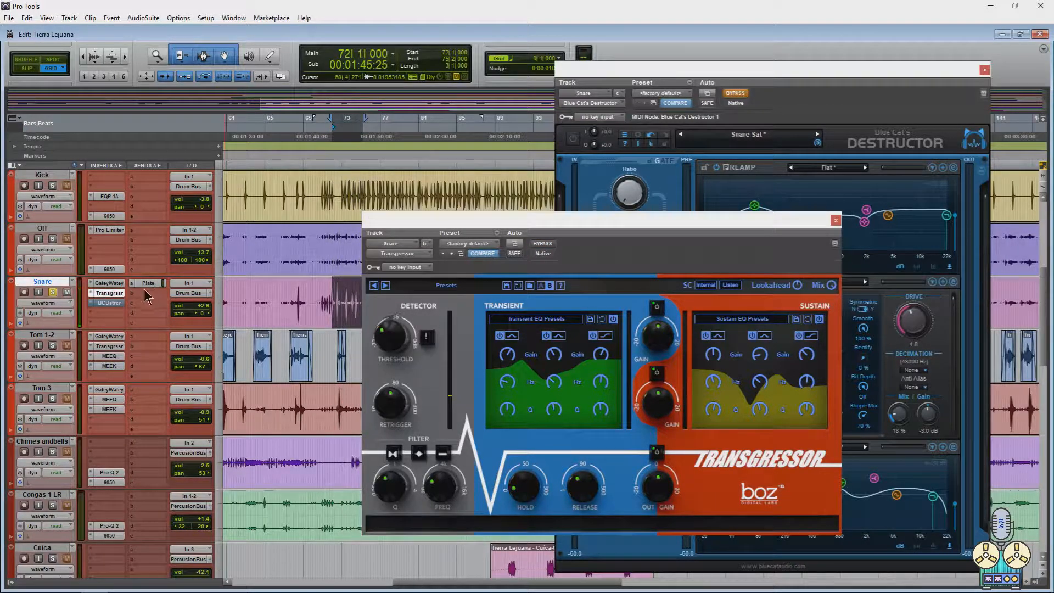
Switch Transgressor to its A settings.
left_click(540, 286)
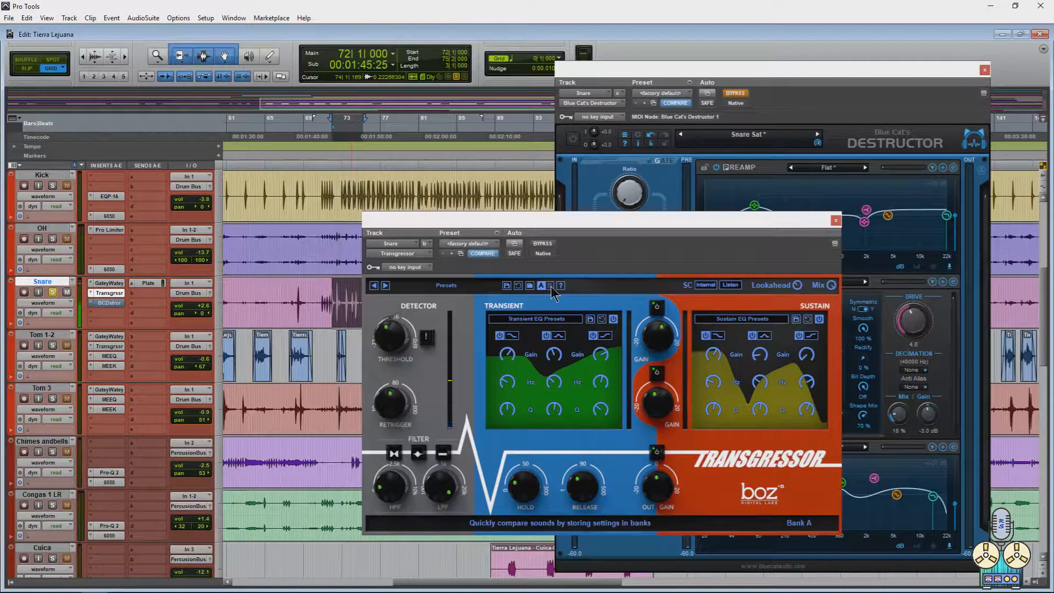
Compare Transgressor's A and B settings during snare playback, leave the B settings active, and stop playback.
left_click(551, 286)
left_click(540, 287)
left_click(550, 286)
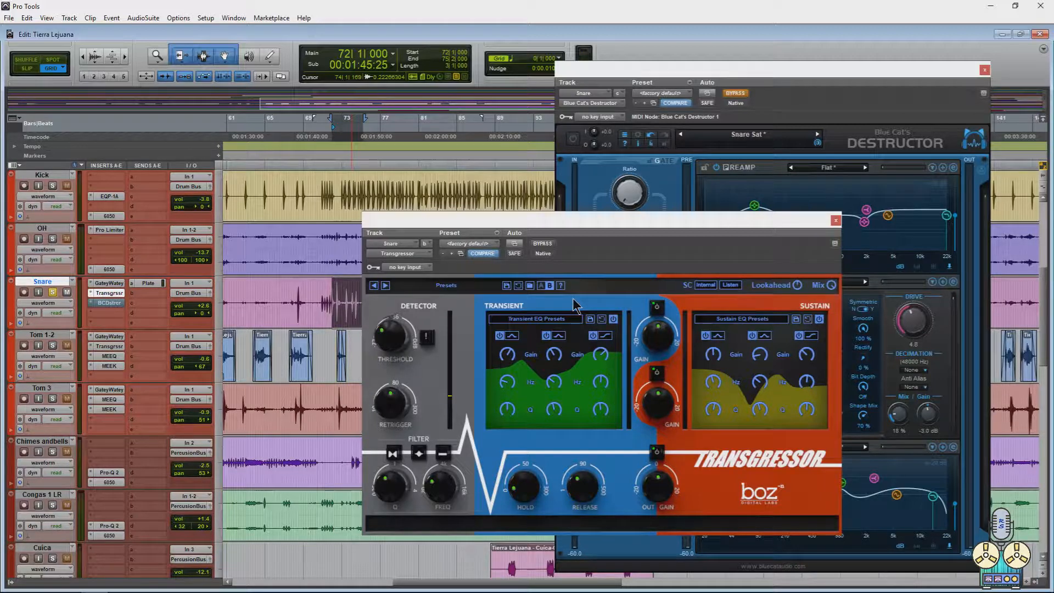
key("space")
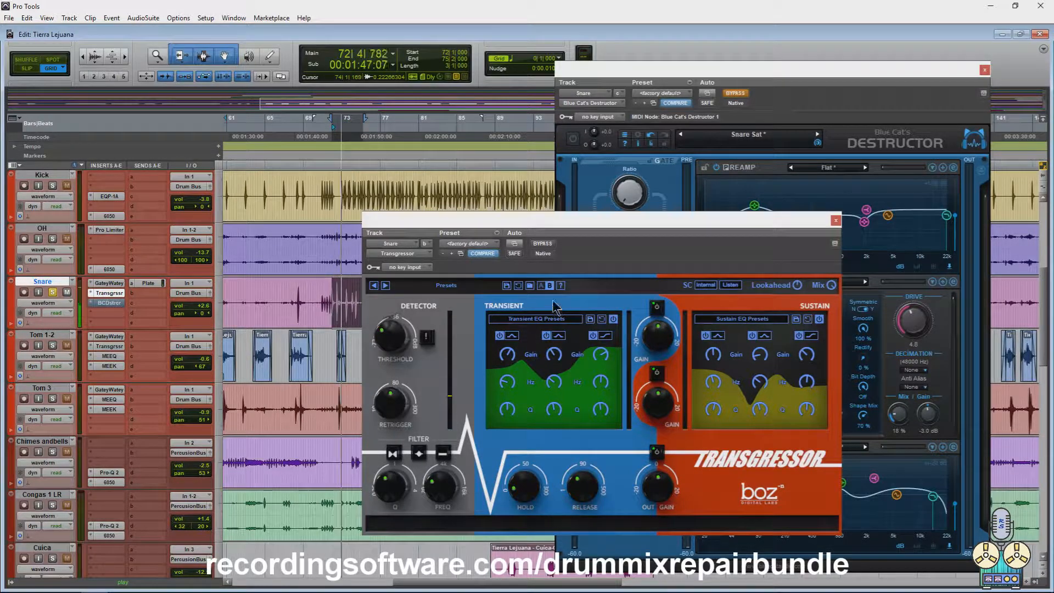
left_click(542, 285)
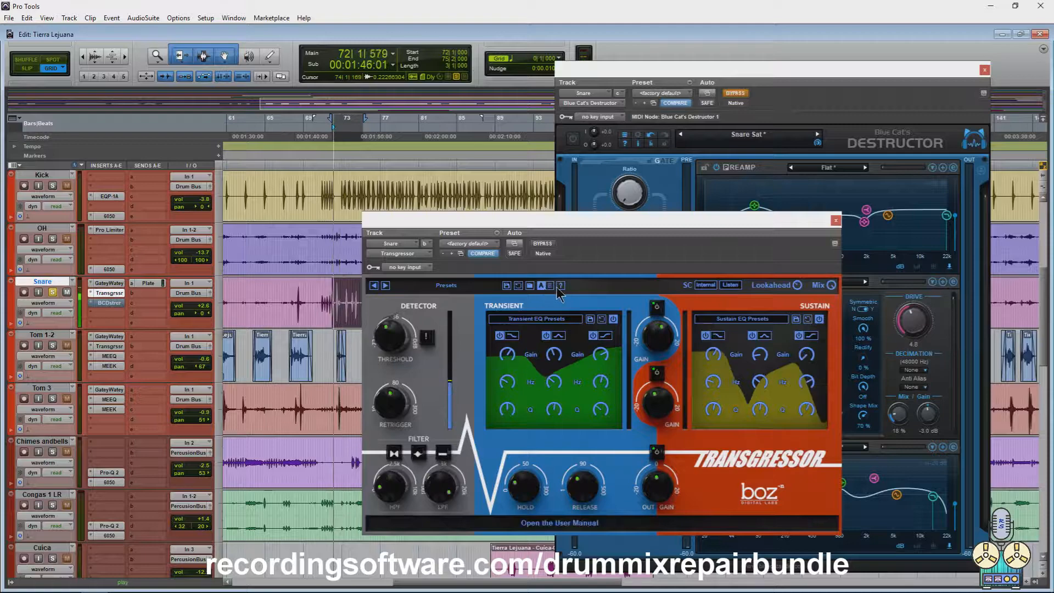
left_click(549, 286)
key("space")
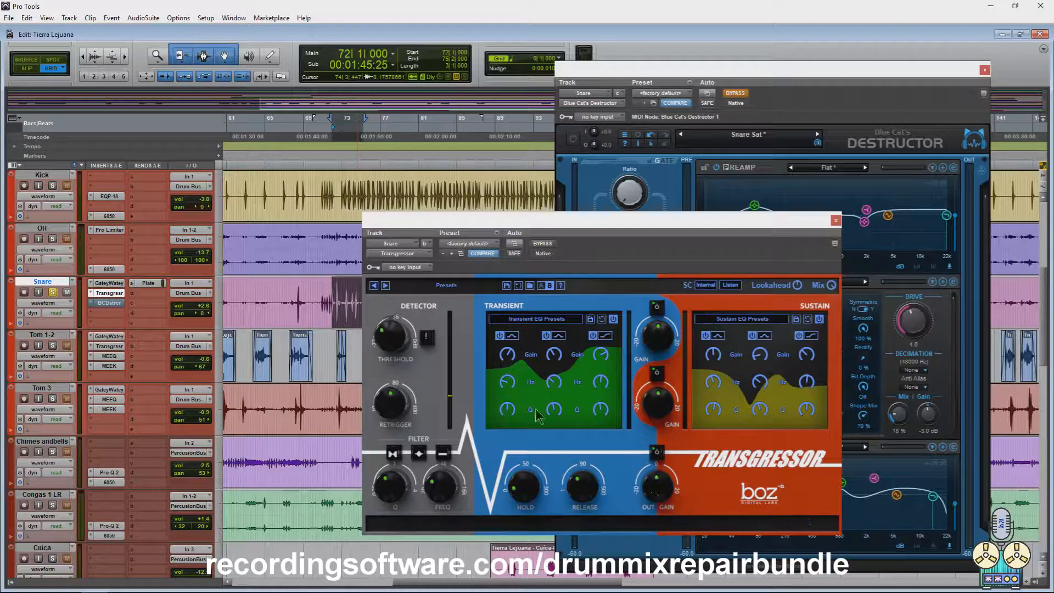
Close the Transgressor window and move the snare's Blue Cat's Destructor window clear for editing.
left_click(112, 305)
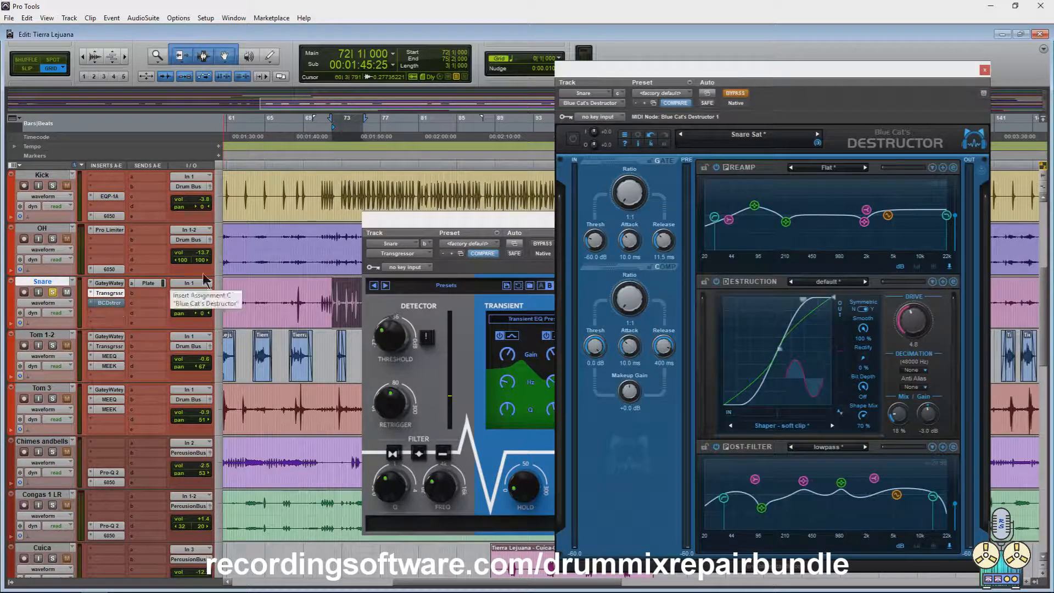
left_click(541, 231)
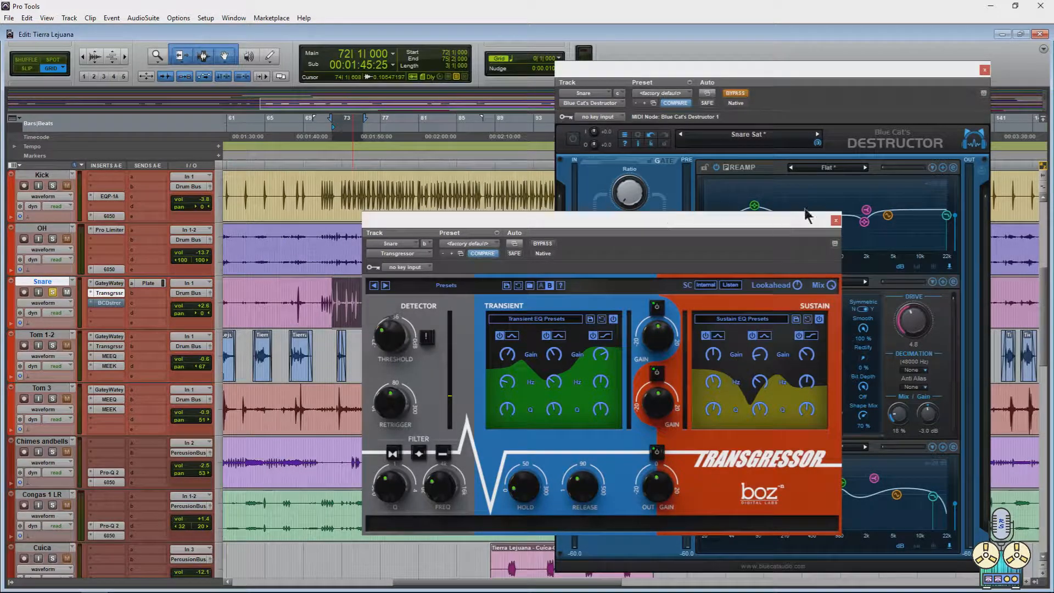
left_click(835, 220)
left_click_drag(825, 70, 624, 80)
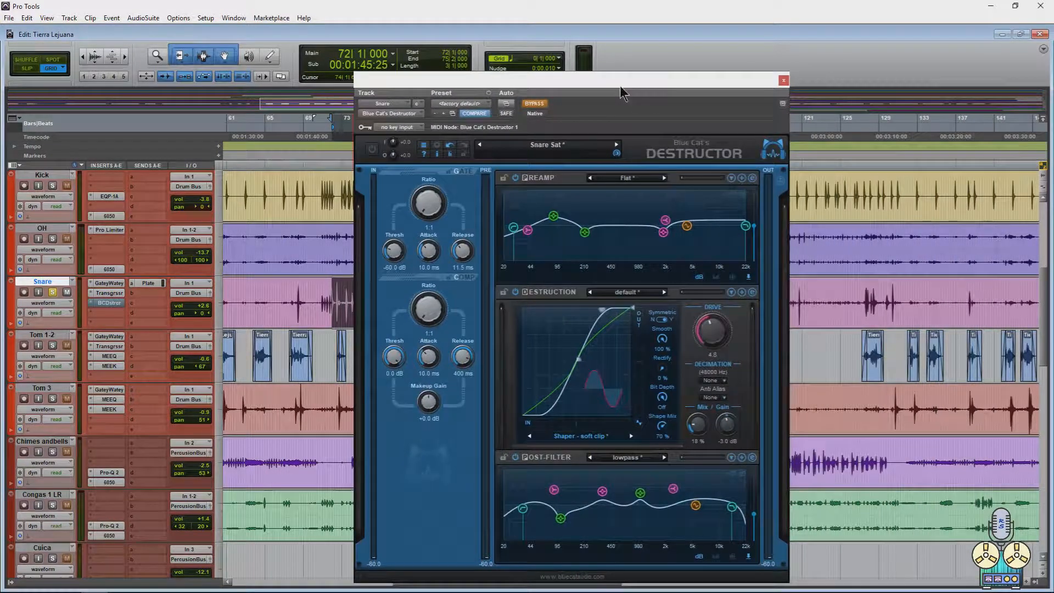
Expand Destructor's Destruction section and examine the Shape Dynamics source choices and the Shaper preset options.
left_click(741, 293)
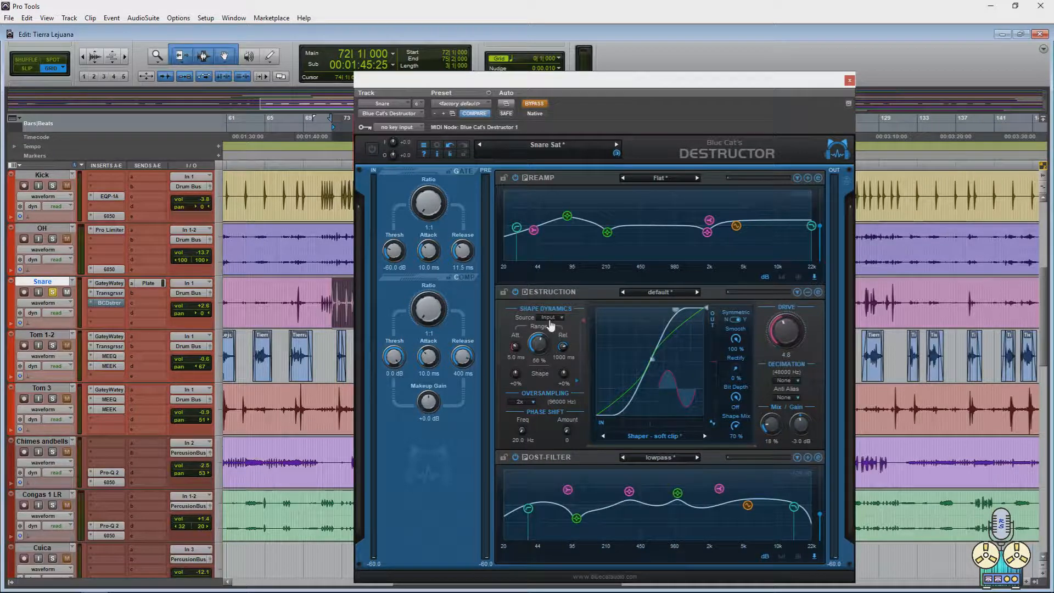
left_click(549, 321)
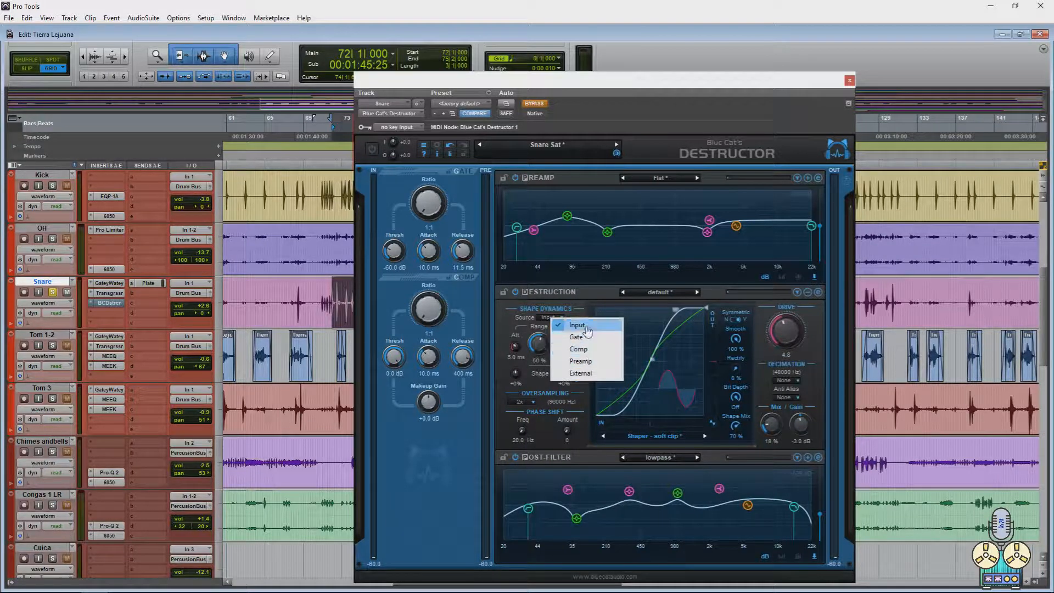
left_click(504, 321)
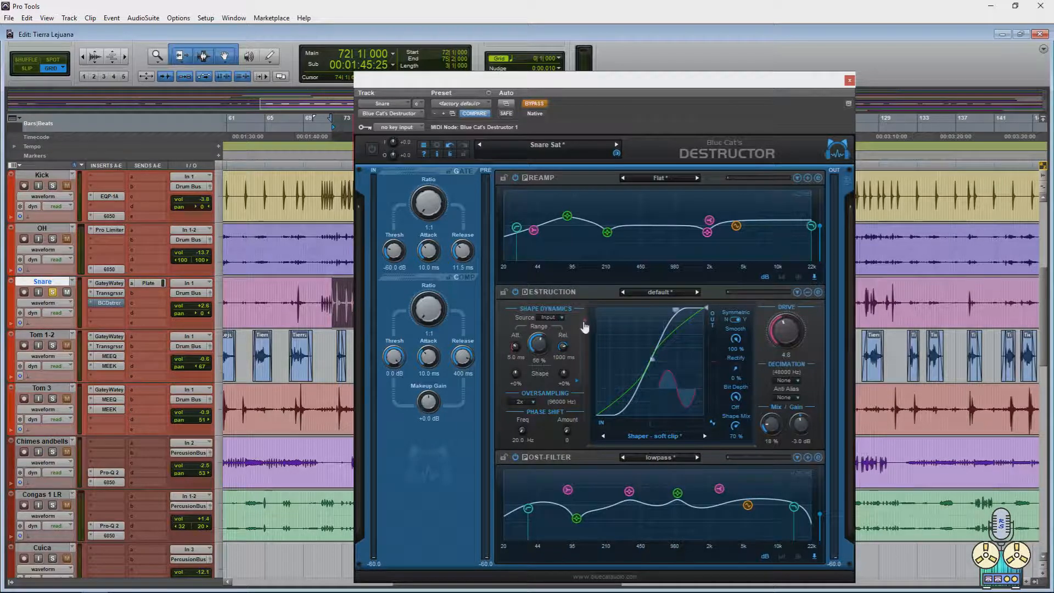
mouse_move(585, 328)
left_click(664, 439)
mouse_move(714, 442)
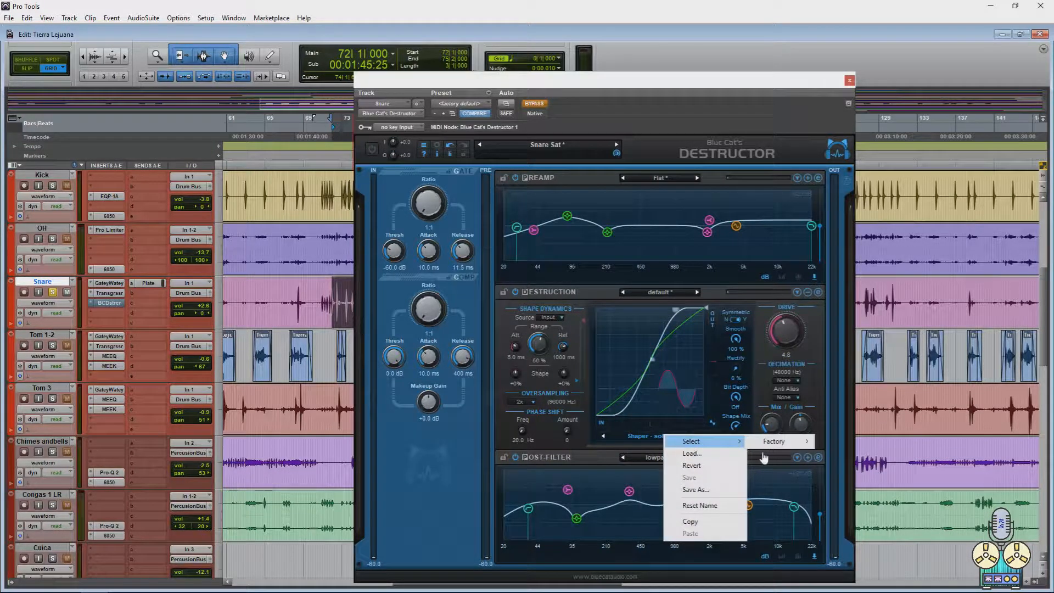
left_click(681, 349)
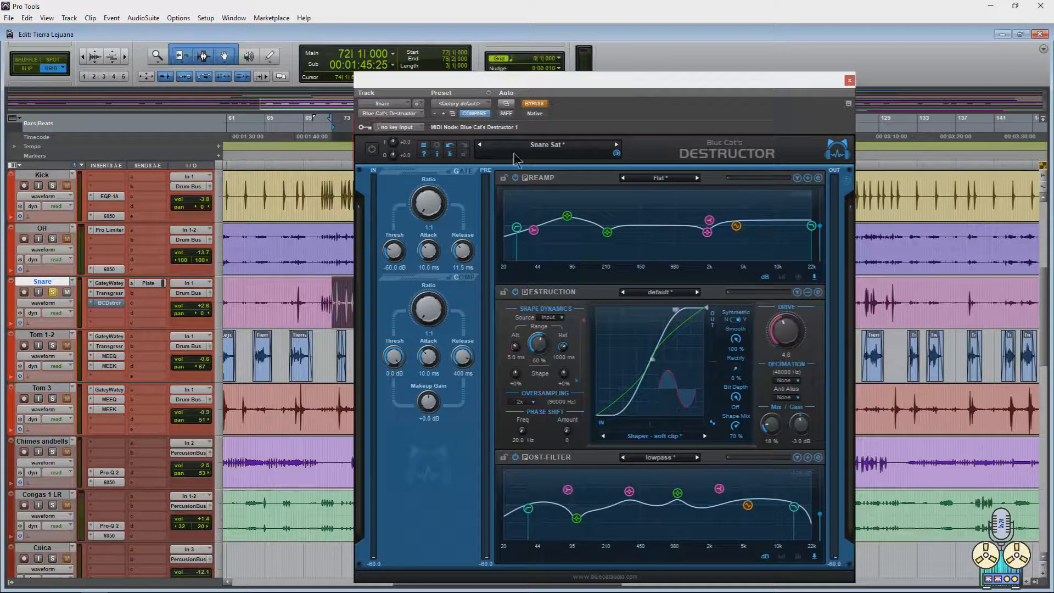
Load Destructor's Analyzers factory preset, and restore the Snare Sat preset.
left_click(540, 150)
mouse_move(611, 156)
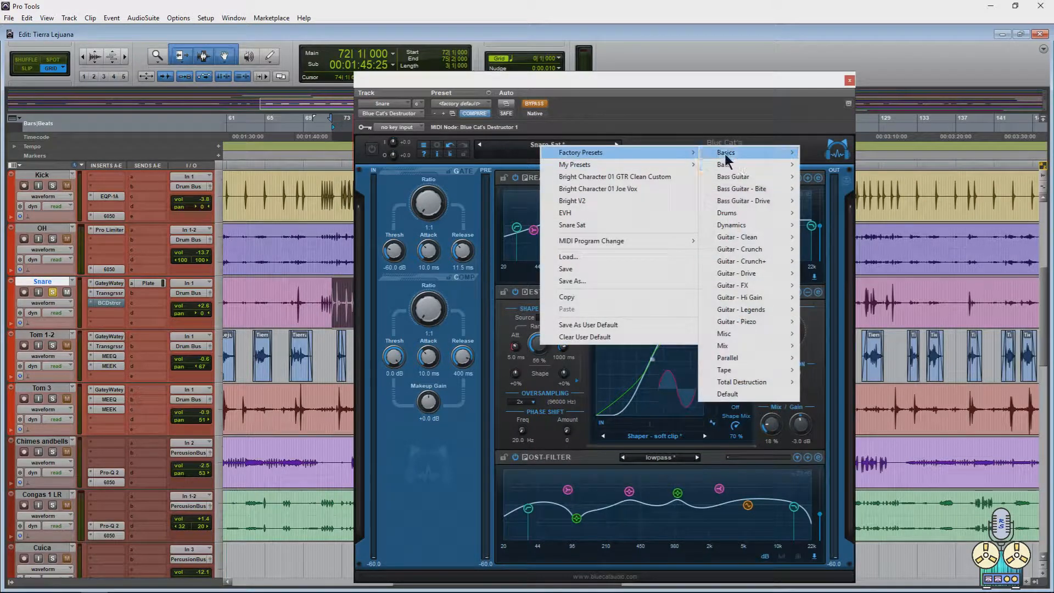
left_click(826, 153)
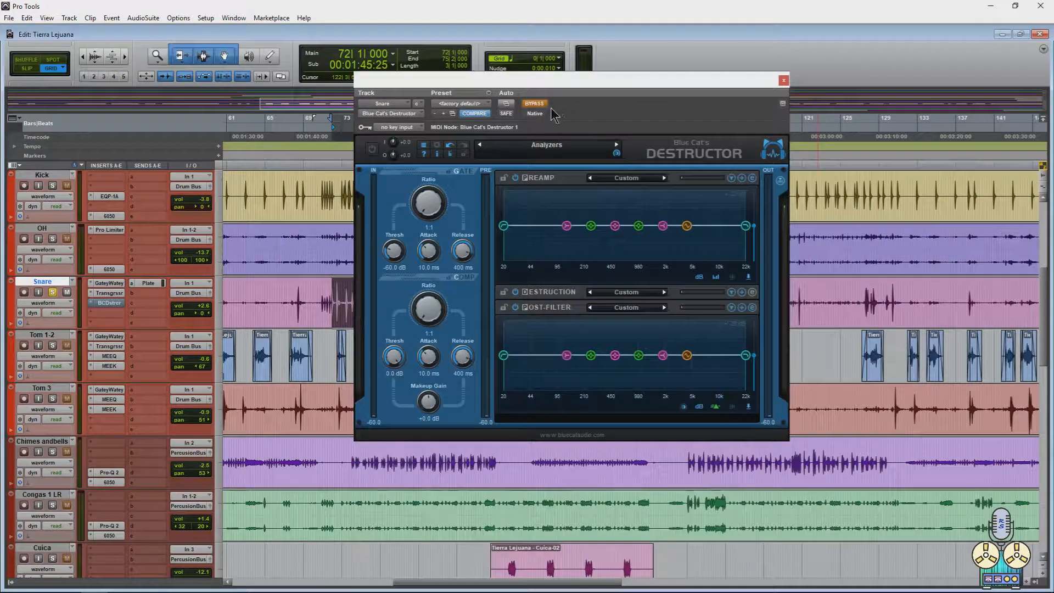
left_click(539, 147)
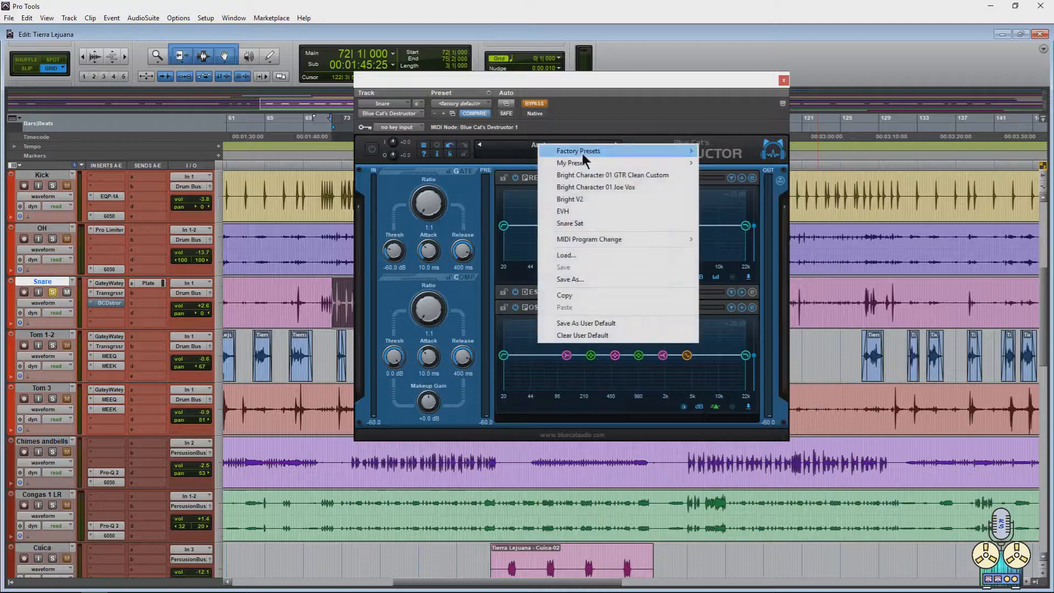
left_click(578, 225)
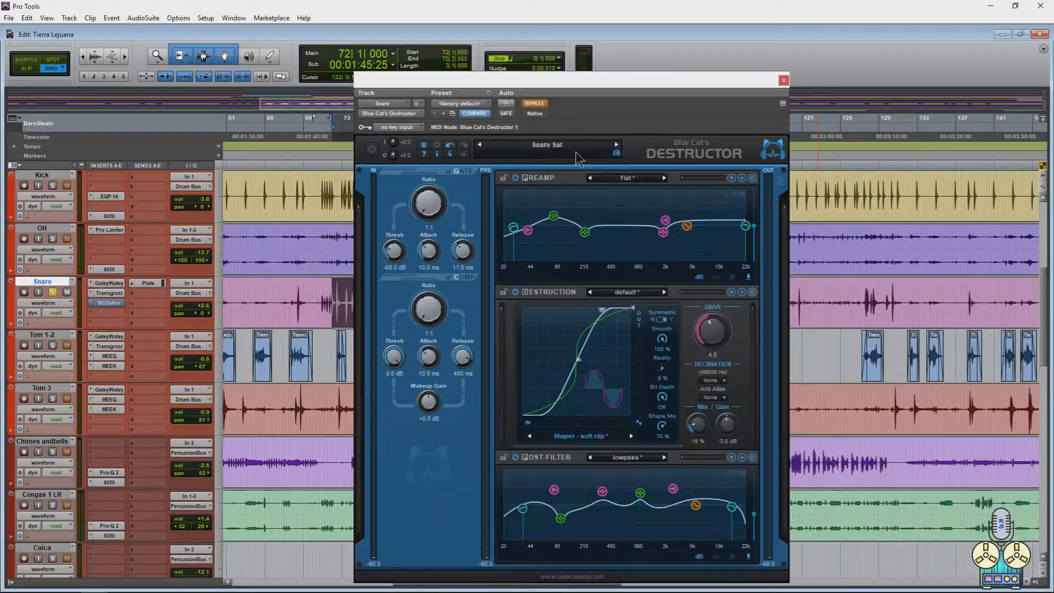
Enable Destructor, compare the snare with it active and bypassed during playback, and leave it active.
left_click(535, 104)
key("space")
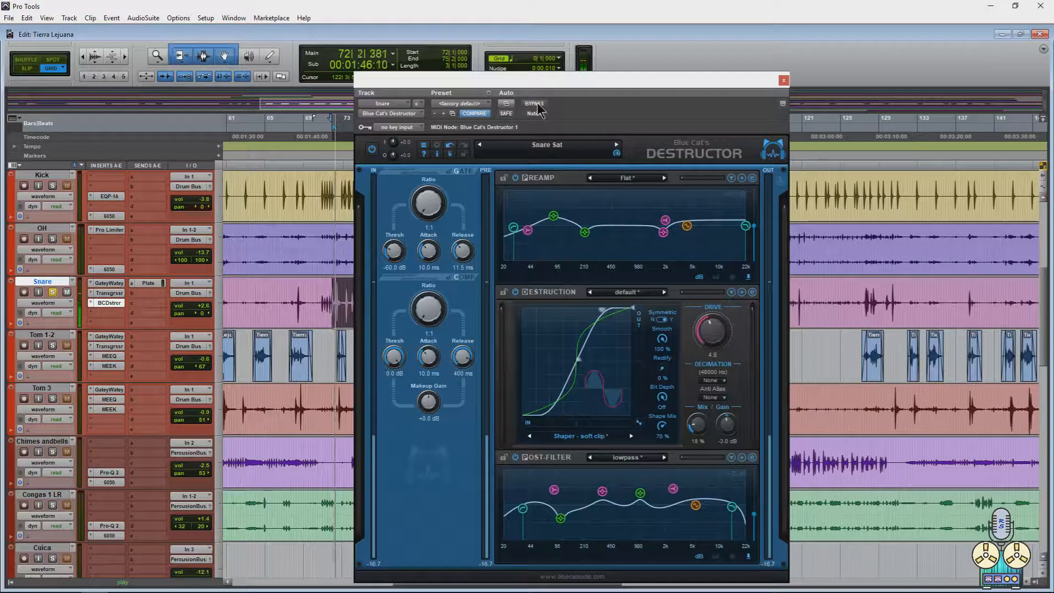
left_click(535, 104)
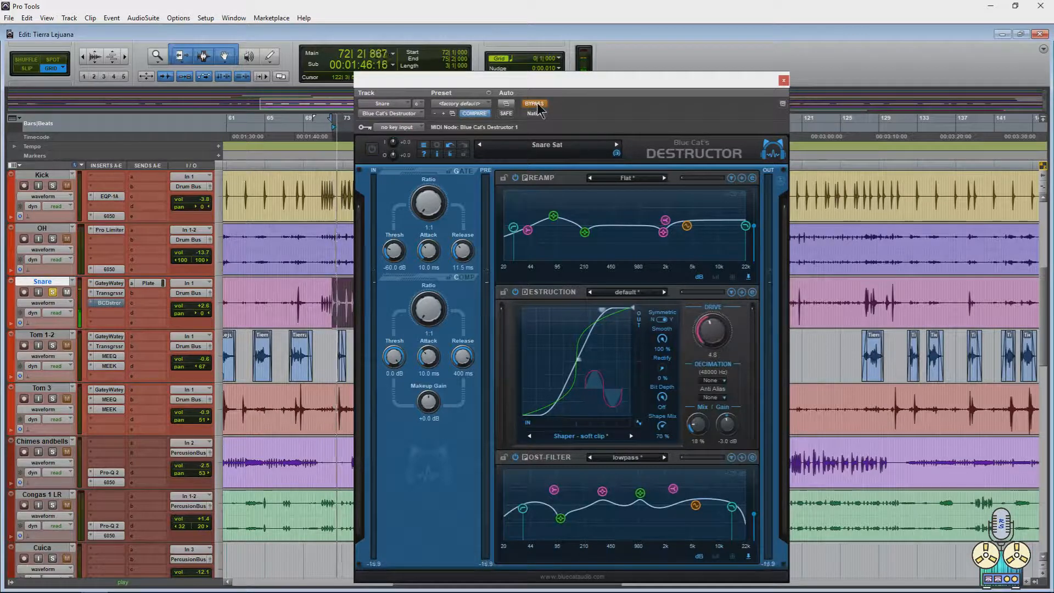
key("space")
left_click(536, 105)
Load the Warm Beat factory preset from Destructor's Drums category and audition it on the snare.
left_click(548, 147)
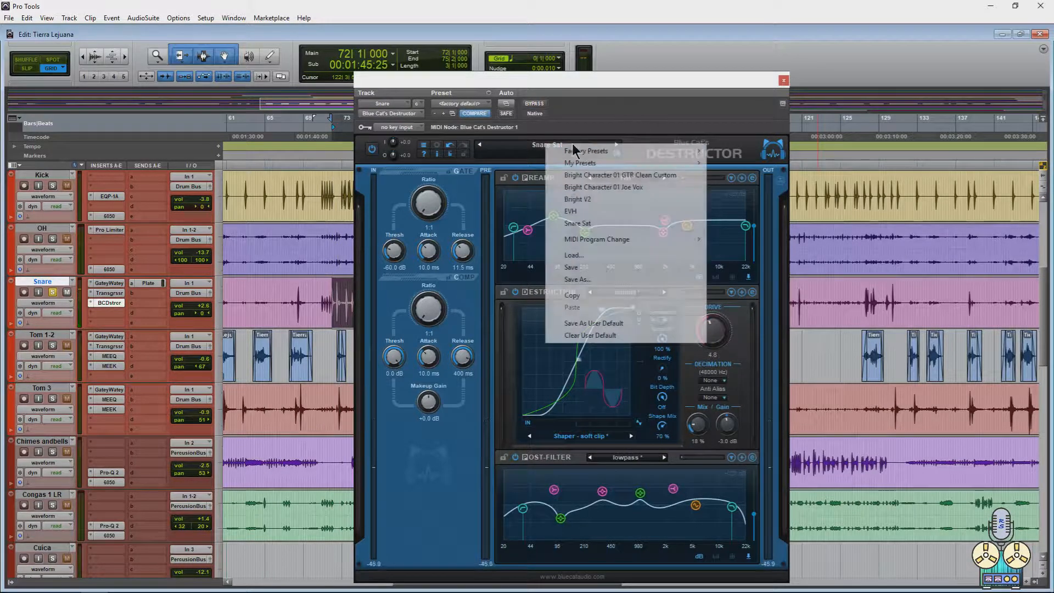
mouse_move(602, 151)
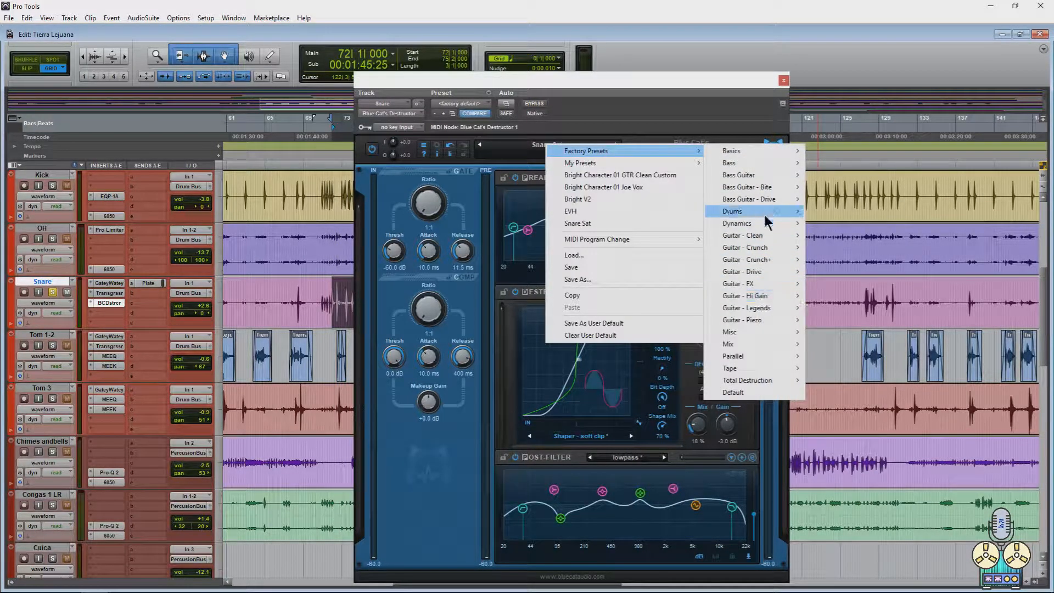
mouse_move(764, 212)
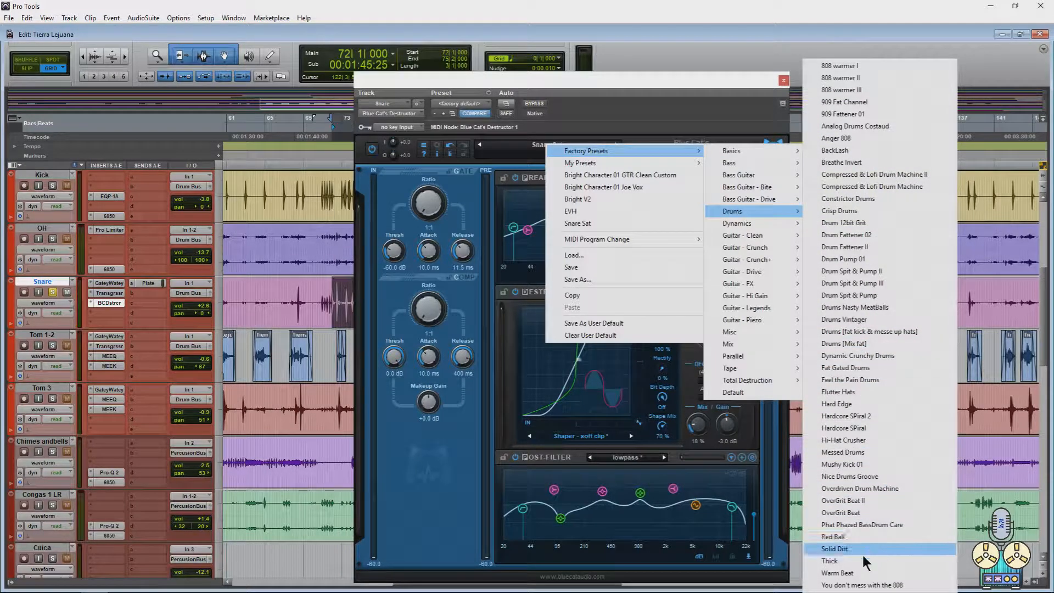
left_click(856, 572)
key("space")
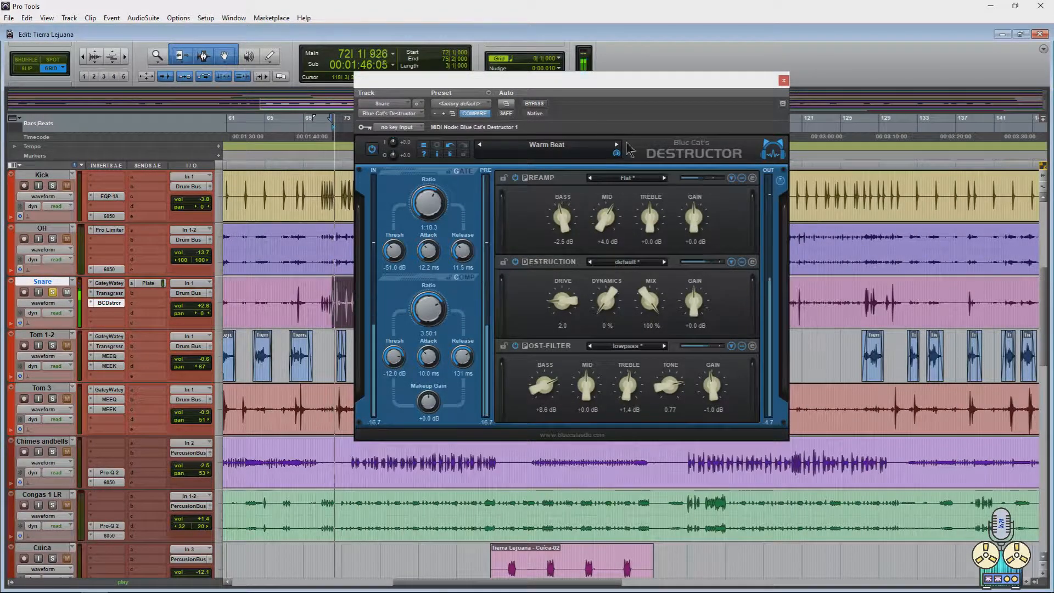
key("space")
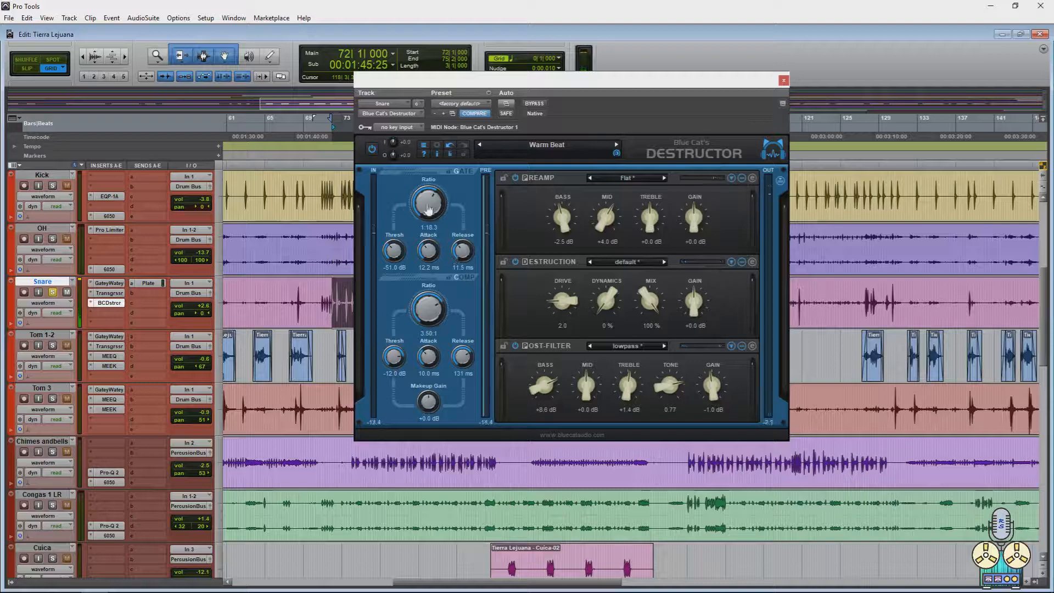
Reset Destructor's gate and compressor to 1:1 ratios and show the detailed Preamp, Destruction and Post-Filter controls.
left_click_drag(427, 207, 433, 242)
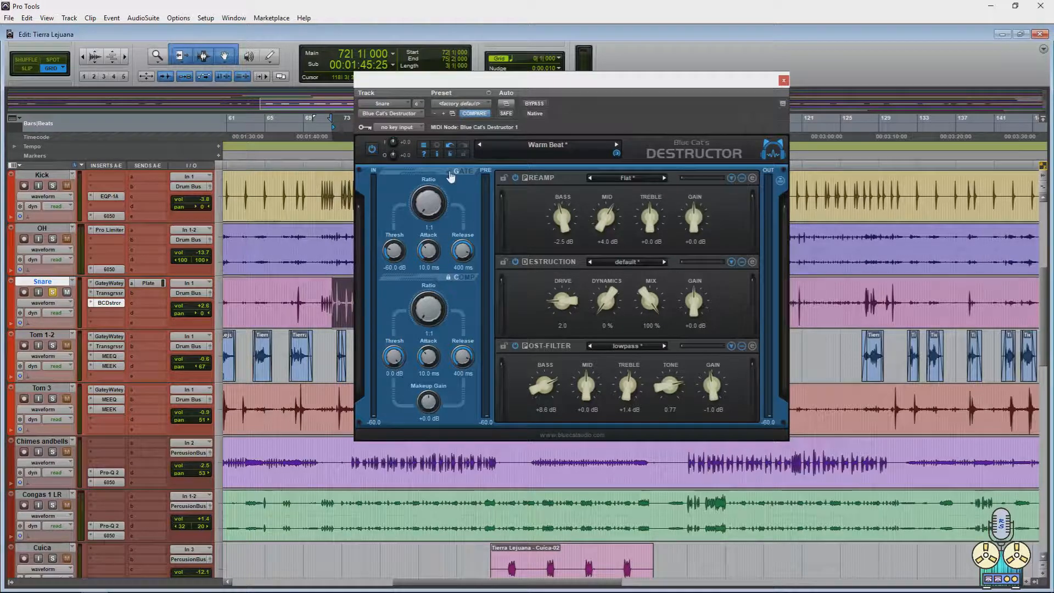
left_click(752, 178)
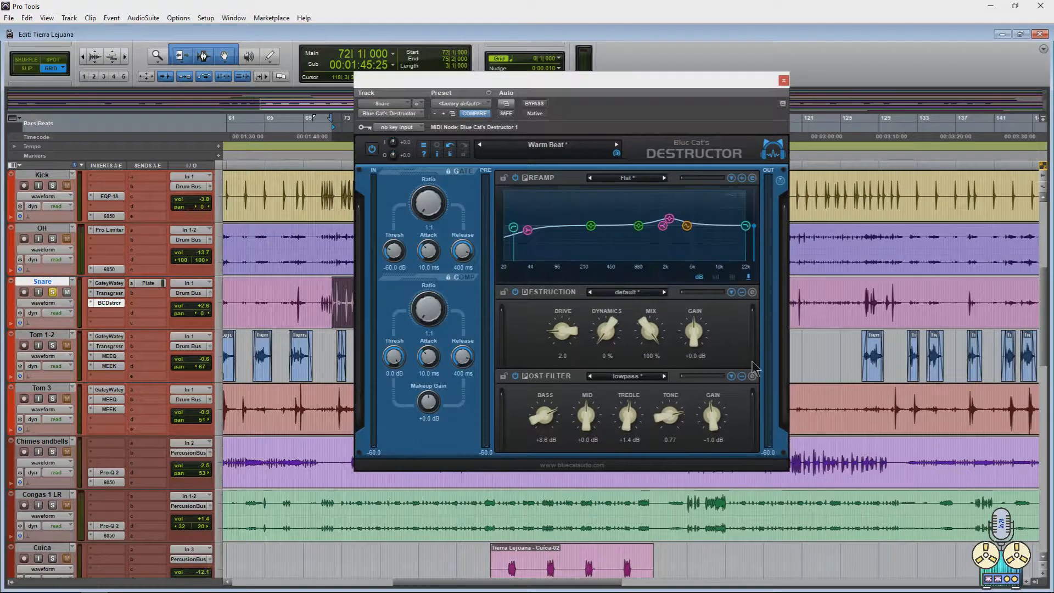
left_click(752, 292)
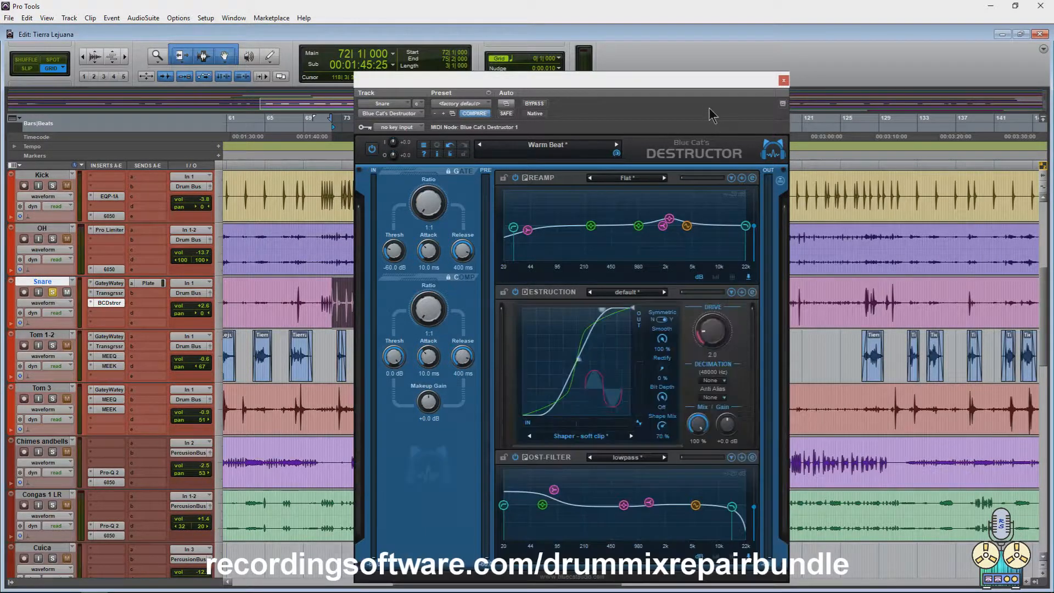
left_click_drag(708, 90, 727, 47)
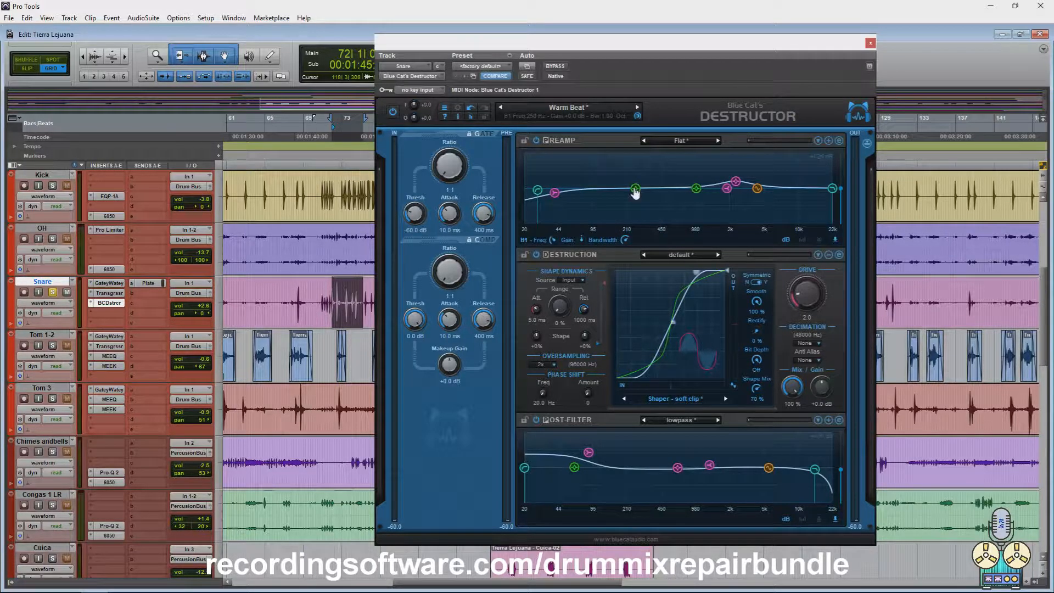
Shape the Preamp EQ during playback with a low-mid boost near 210 Hz, a 4.4 dB mid cut and a high-frequency boost.
key("space")
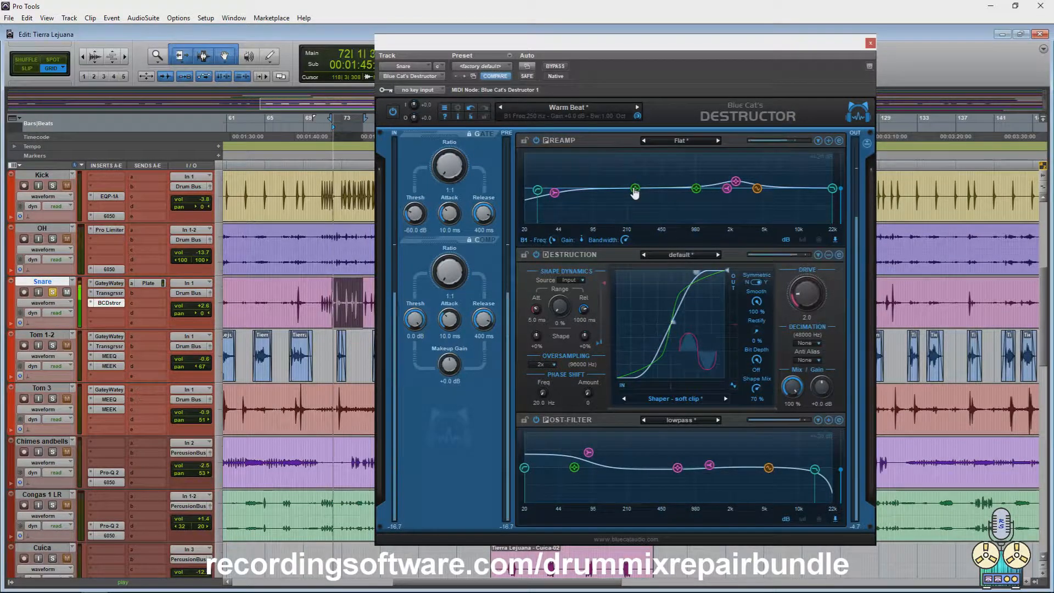
mouse_move(634, 189)
left_mouse_down()
mouse_move(631, 178)
mouse_move(627, 213)
mouse_move(627, 179)
left_mouse_up()
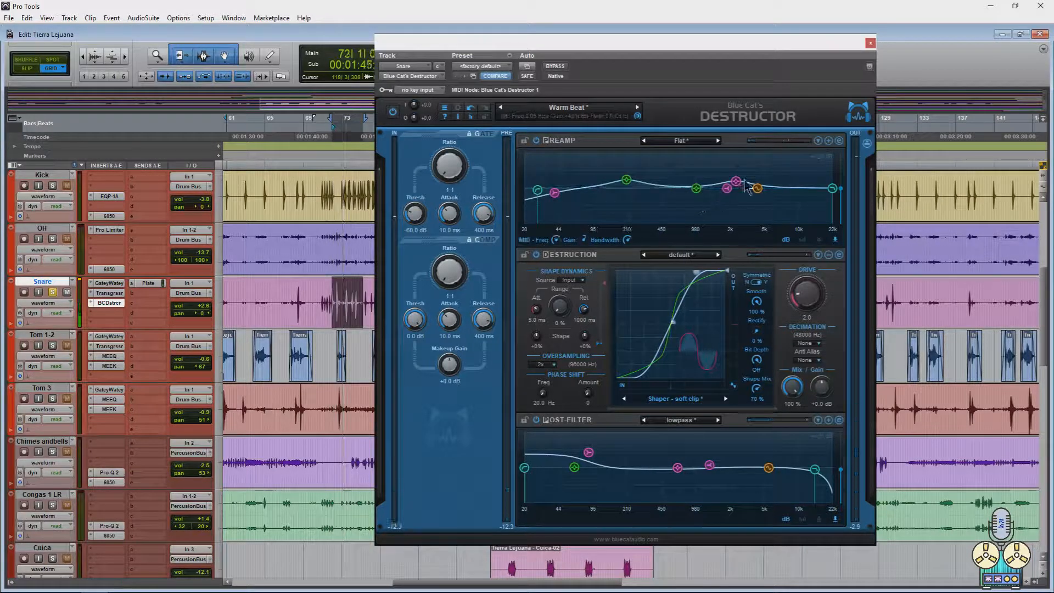
left_click_drag(735, 187, 696, 204)
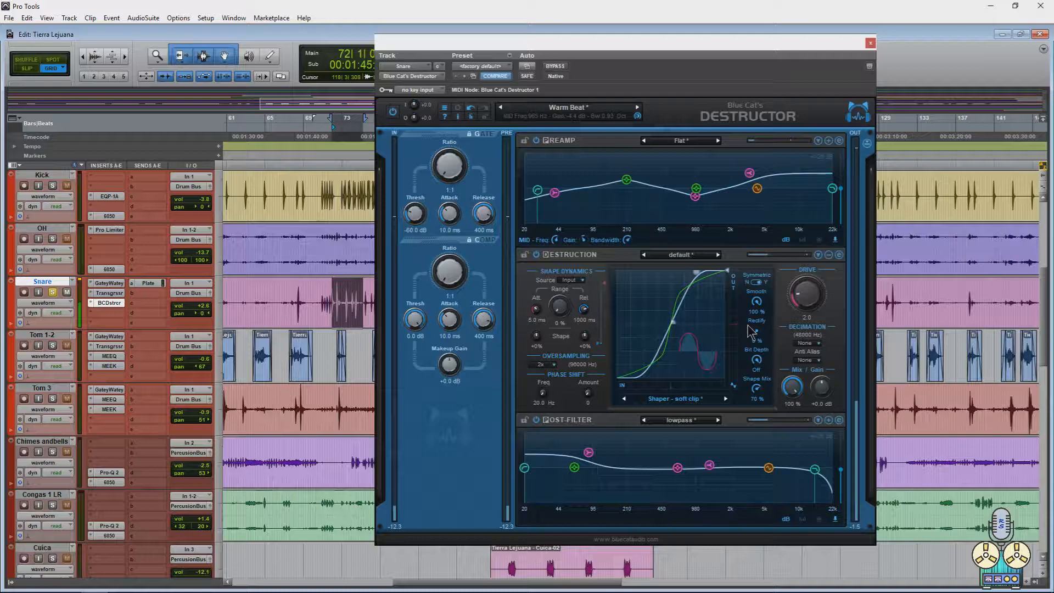
Show the simple Destruction controls and set Drive to 3.2, Dynamics to 48%, Mix to 41% and Gain to -4.0 dB.
left_click(838, 255)
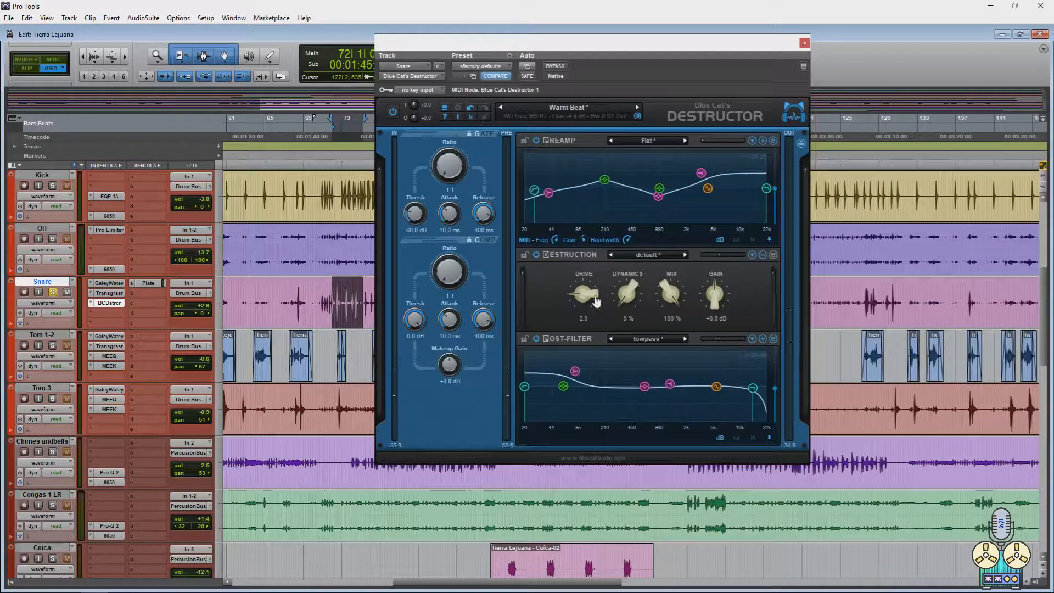
left_click_drag(632, 282, 636, 266)
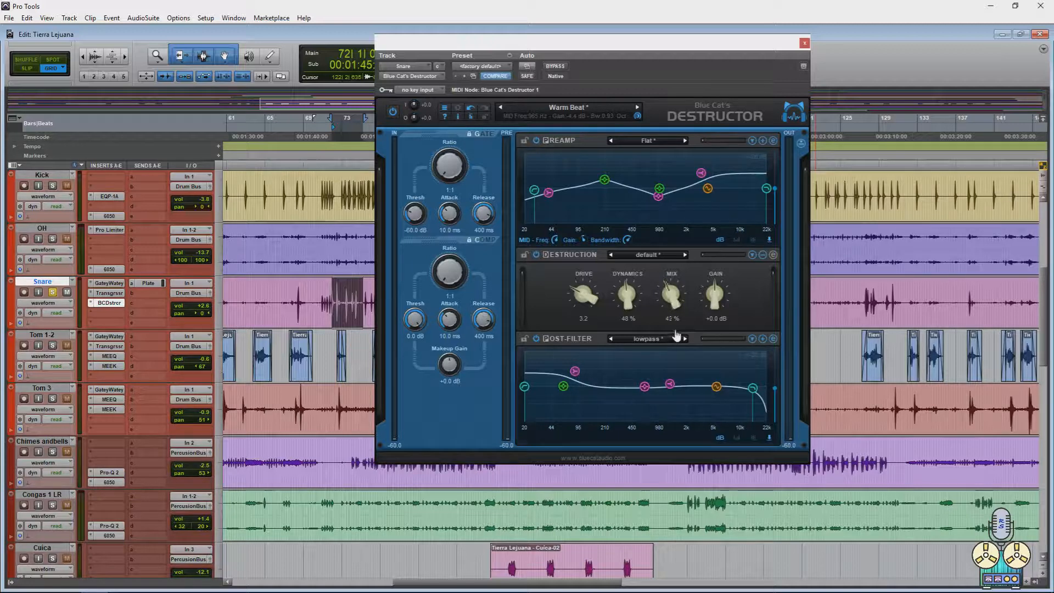
left_click_drag(676, 335, 676, 336)
Audition the soloed snare and lower Destructor's output gain slightly below 0 dB.
key("space")
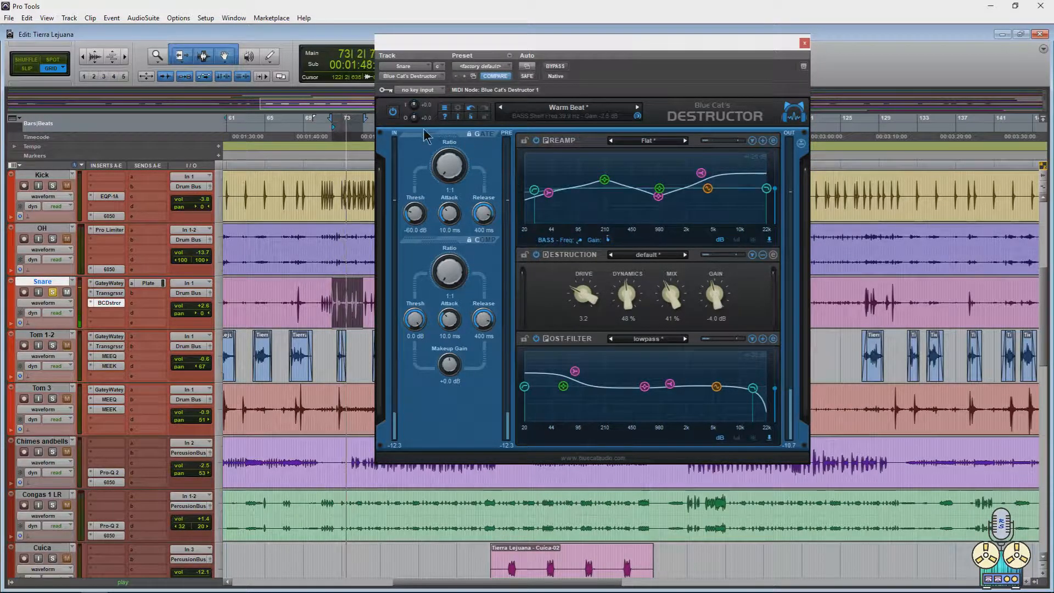
key("space")
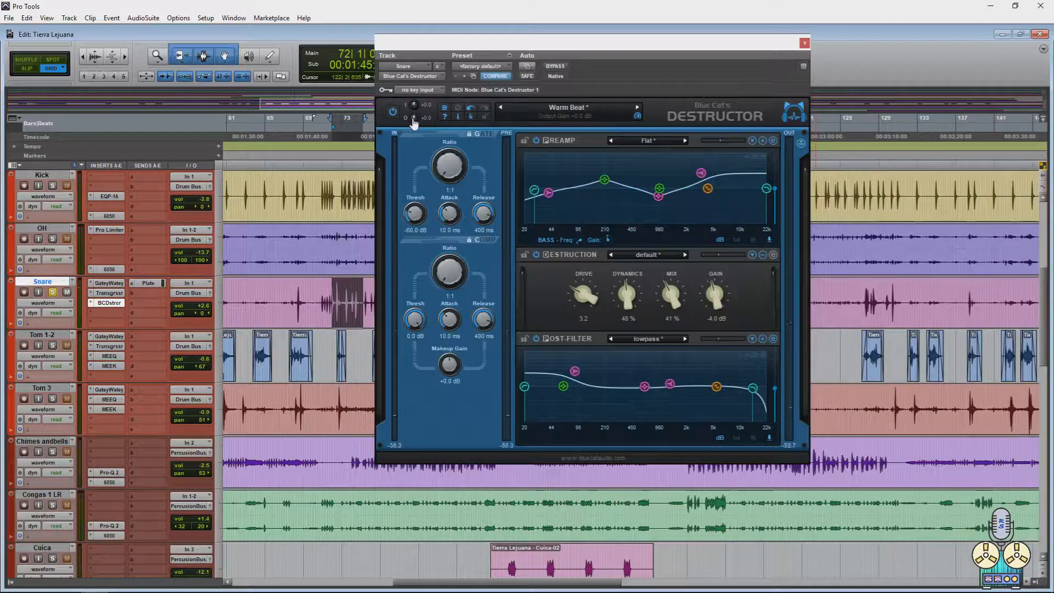
double_click(408, 117)
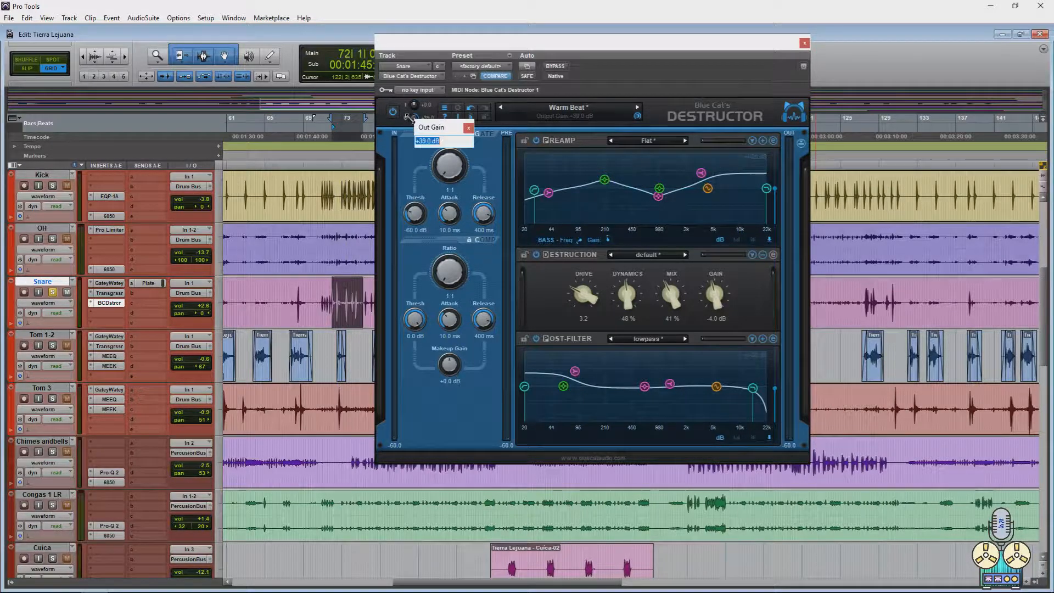
type("3")
key("Return")
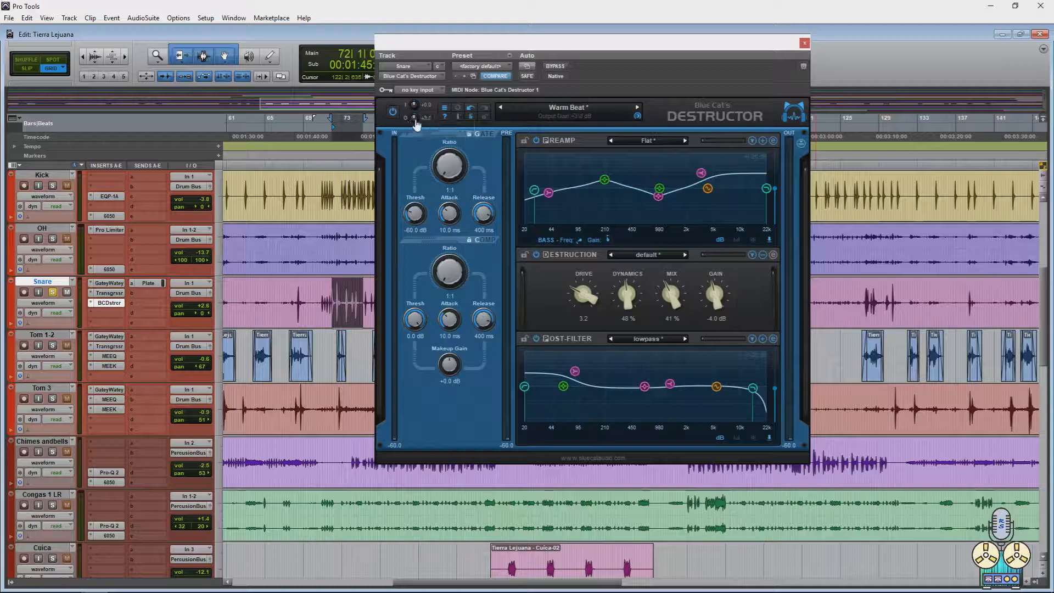
scroll(416, 120, "down", 2)
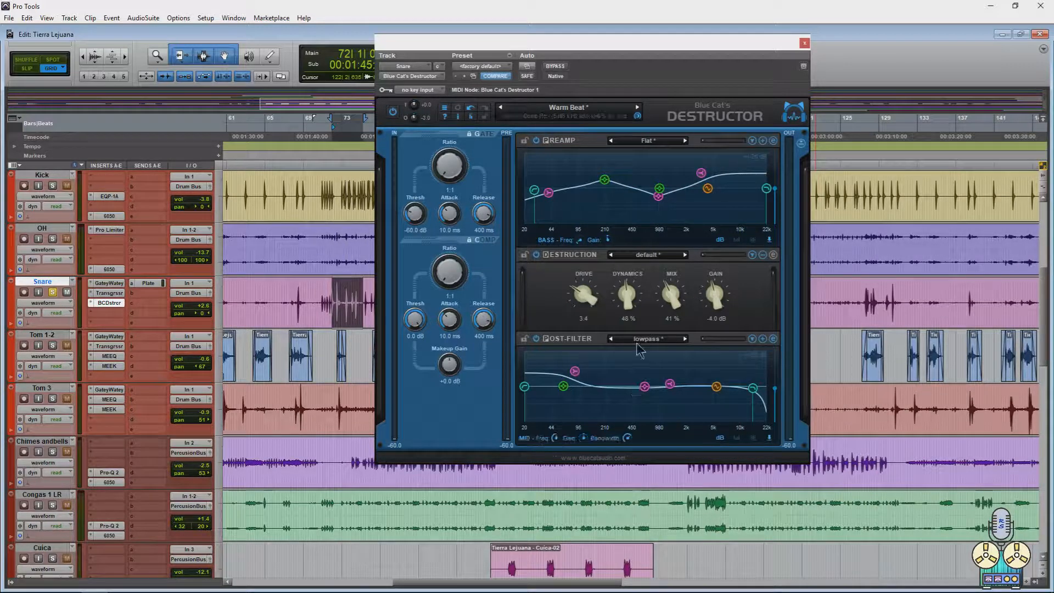
Shape Destructor's Post-Filter during playback with a bass shelf cut, a low-mid boost near 210 Hz and a mid cut.
left_click_drag(575, 372, 572, 396)
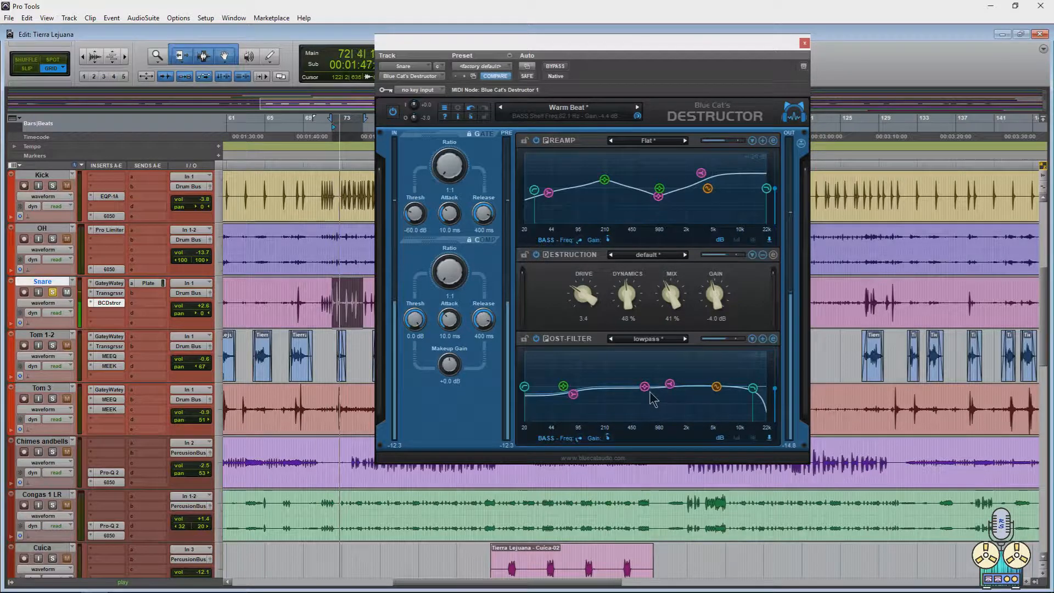
left_click_drag(645, 391, 608, 378)
left_click_drag(672, 390, 644, 401)
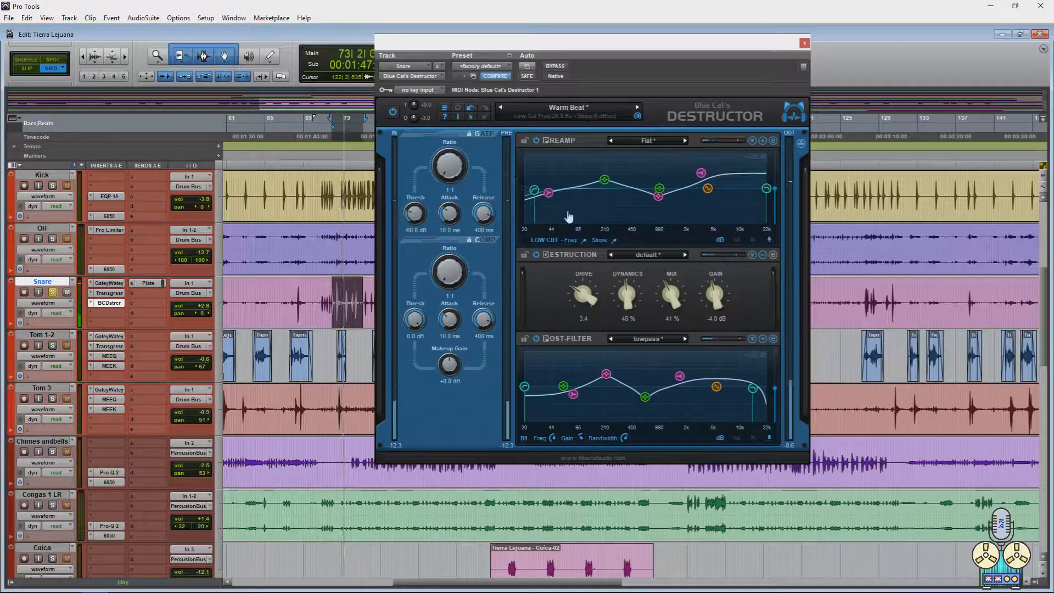
Set Destructor's Drive to 3.9 and Mix to 41%, and trim the output gain further while auditioning the snare.
left_click_drag(668, 293, 662, 202)
left_click_drag(584, 298, 583, 290)
left_click_drag(669, 285, 664, 339)
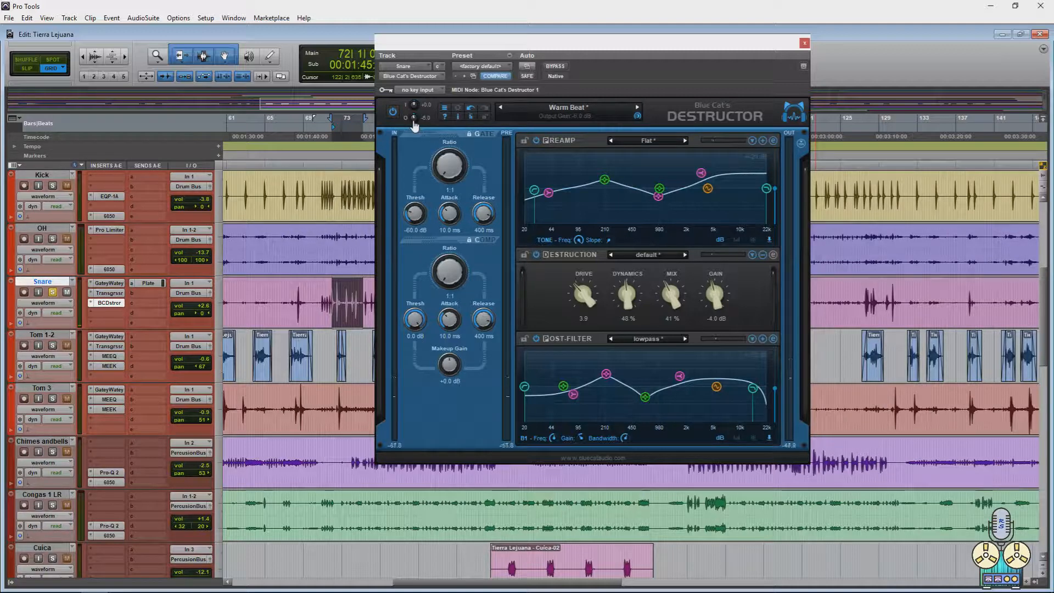
key("space")
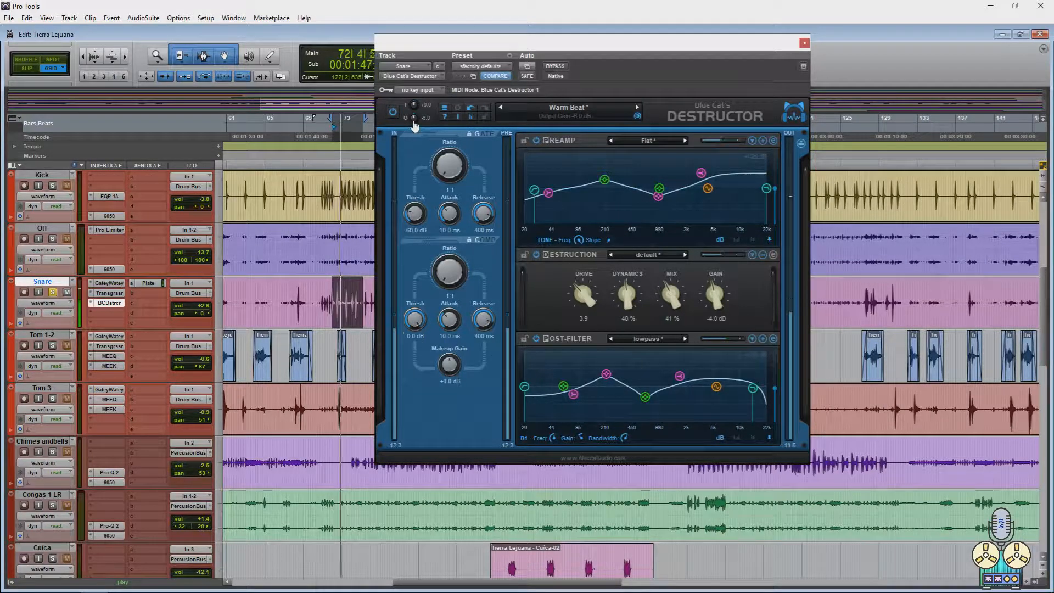
key("space")
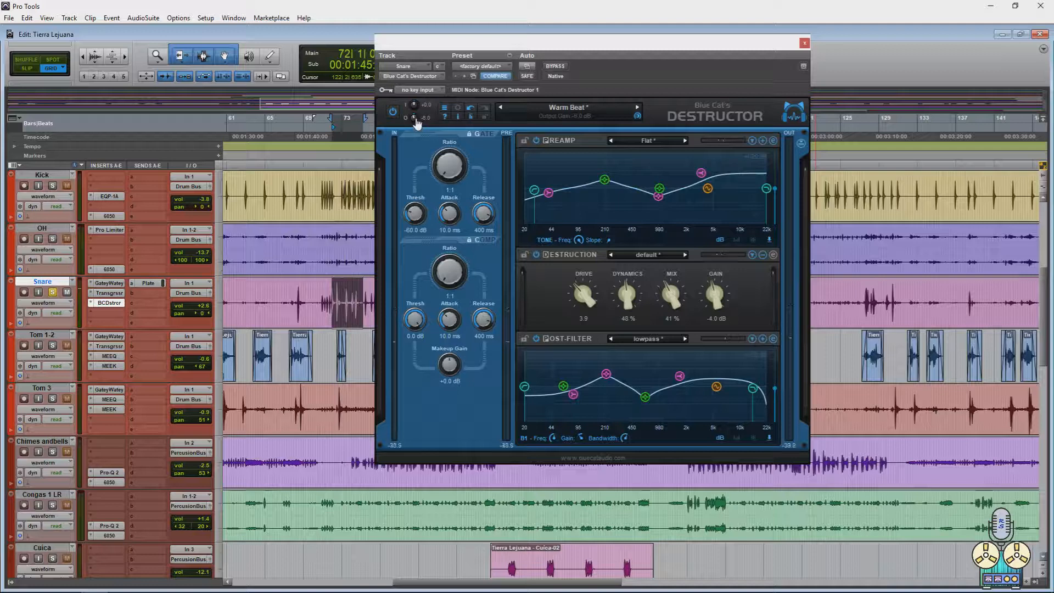
Compare the snare with all its inserts bypassed and active, both soloed and within the full mix from bar 72.
left_click(112, 285, "ctrl+alt")
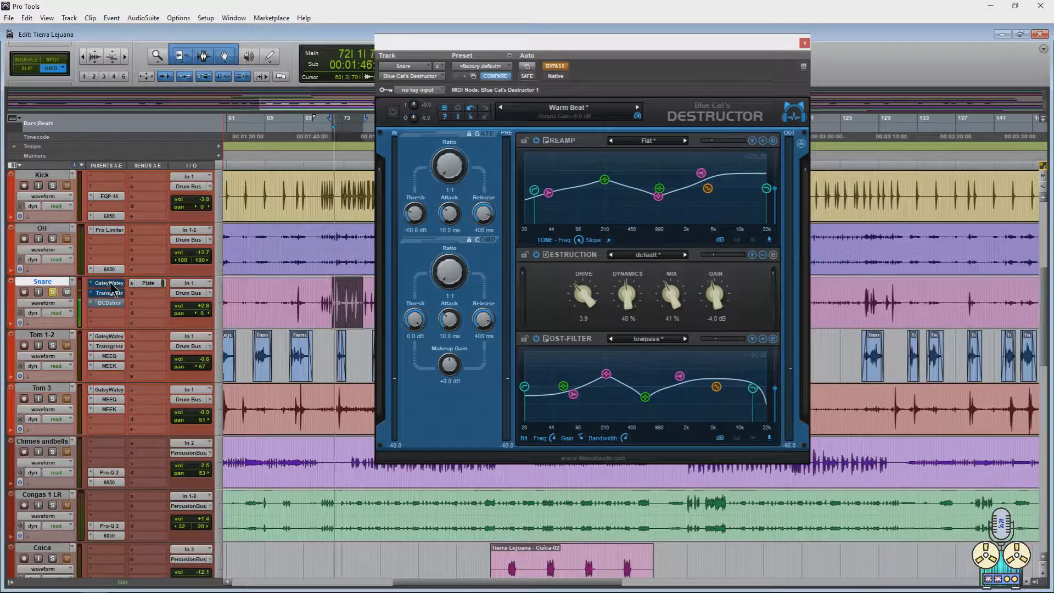
left_click(112, 285, "ctrl+alt")
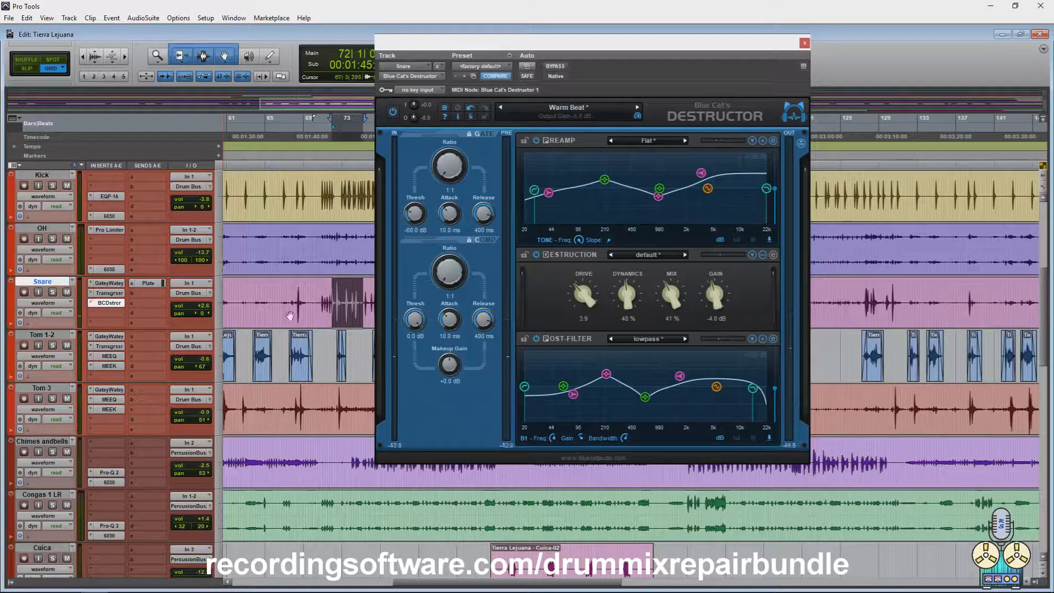
left_click(333, 290)
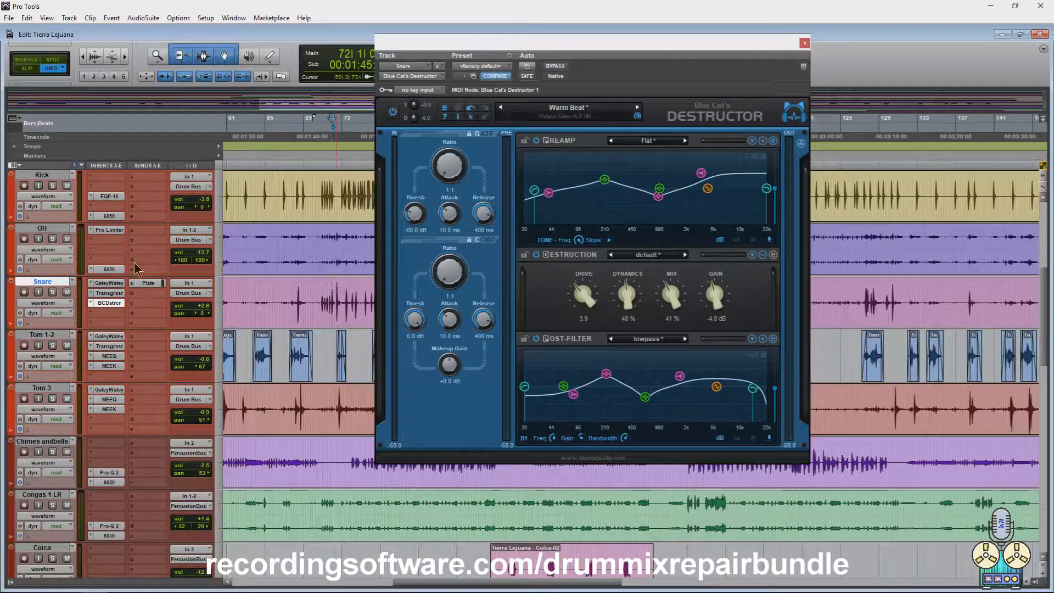
left_click(116, 284, "ctrl+alt")
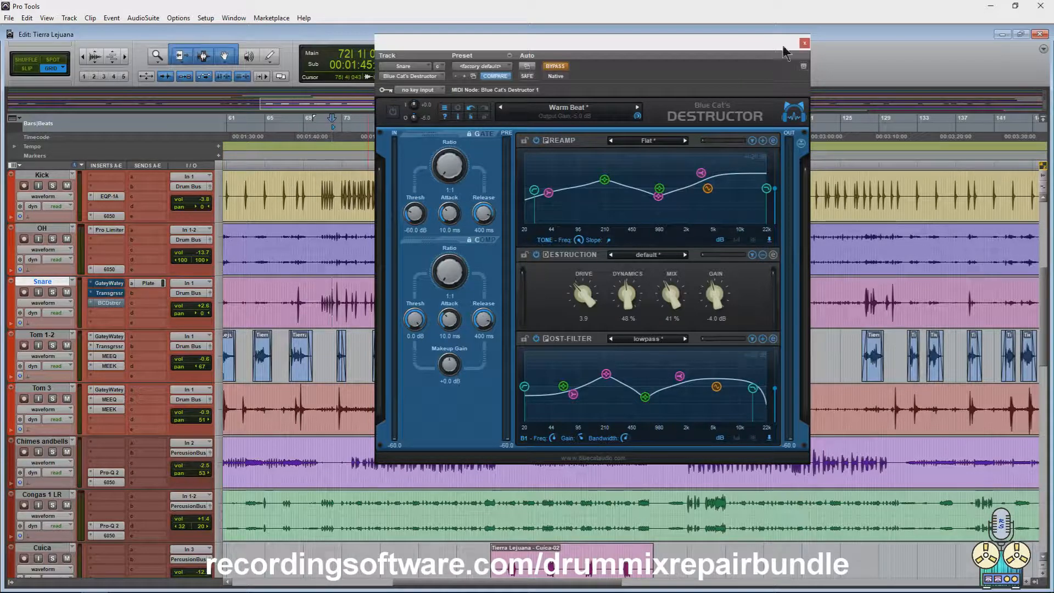
left_click(804, 43)
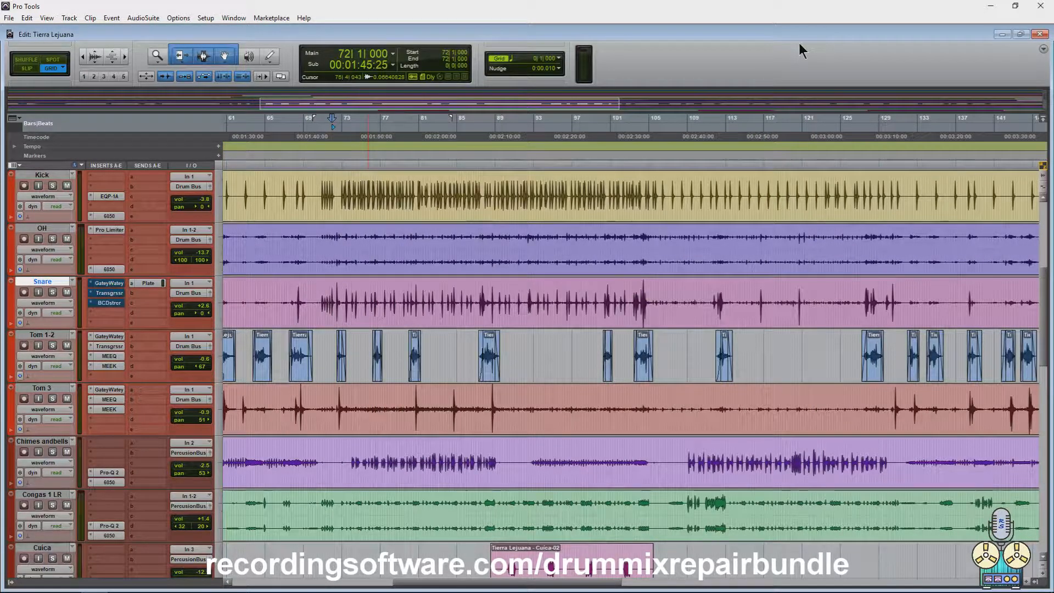
key("space")
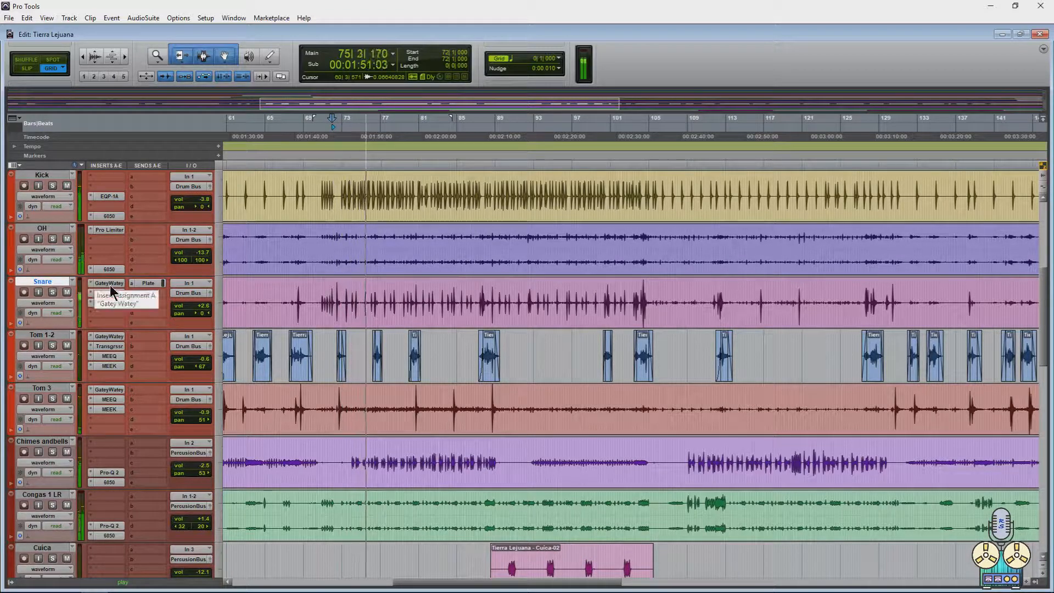
key("space")
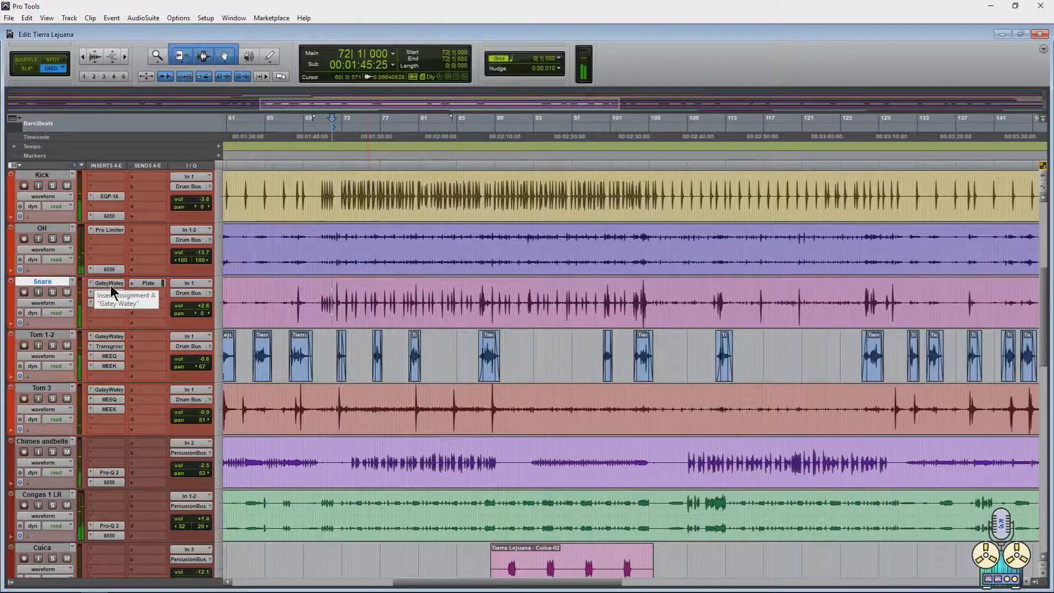
In the Mix window, reduce Destructor's Preamp and Post-Filter treble boosts, deepen the Post-Filter bass cut and set Destruction Gain to -3.0 dB.
key("ctrl+=")
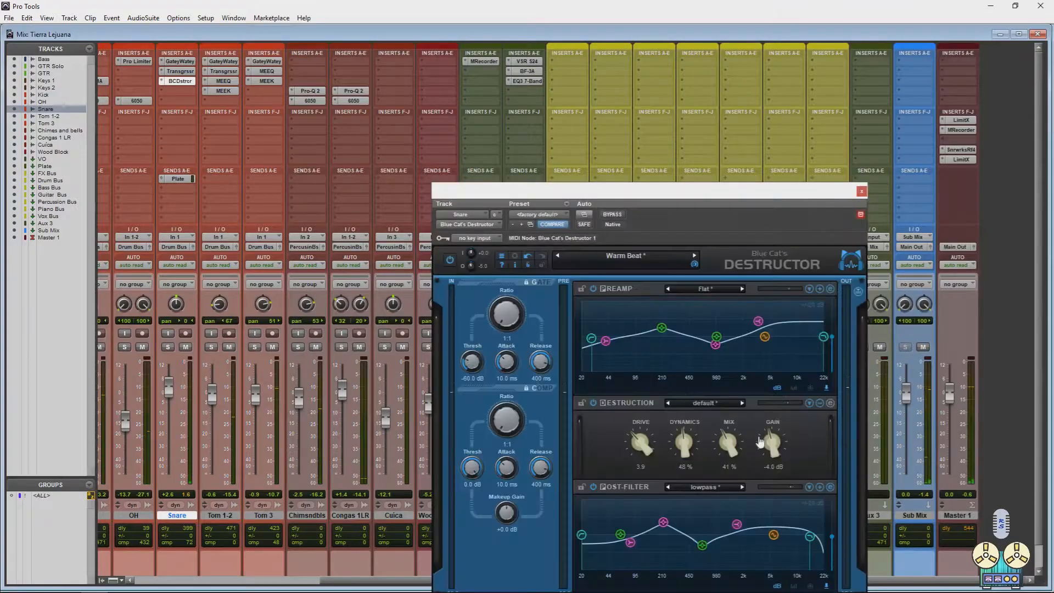
left_click_drag(713, 196, 694, 165)
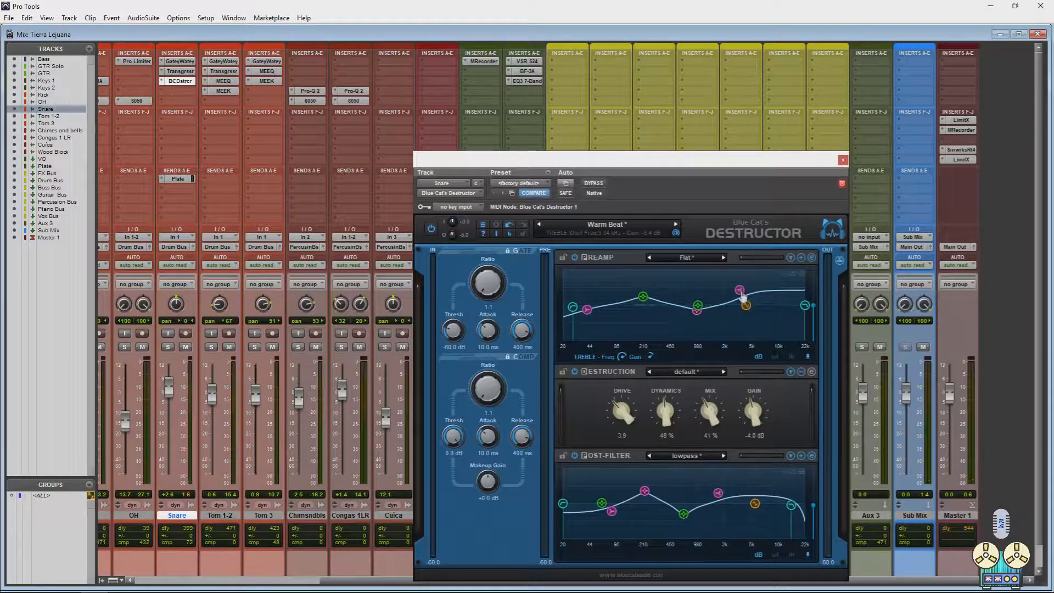
left_click_drag(742, 294, 743, 297)
left_click_drag(717, 495, 718, 497)
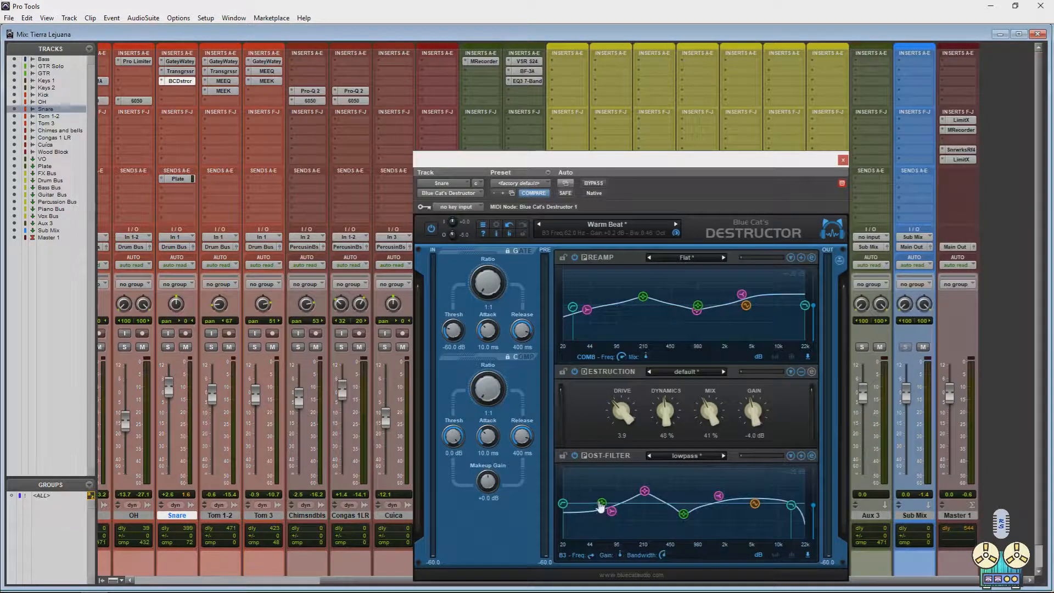
left_click_drag(600, 524, 589, 532)
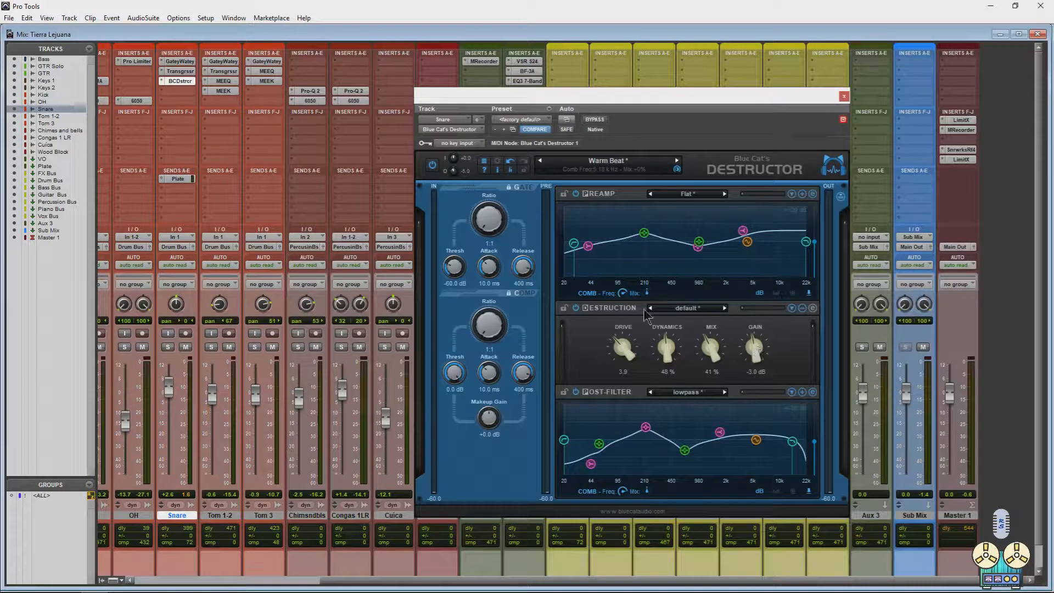
Compare the snare inserts bypassed and active in the full mix, and raise Destructor's Post-Filter treble boost.
key("space")
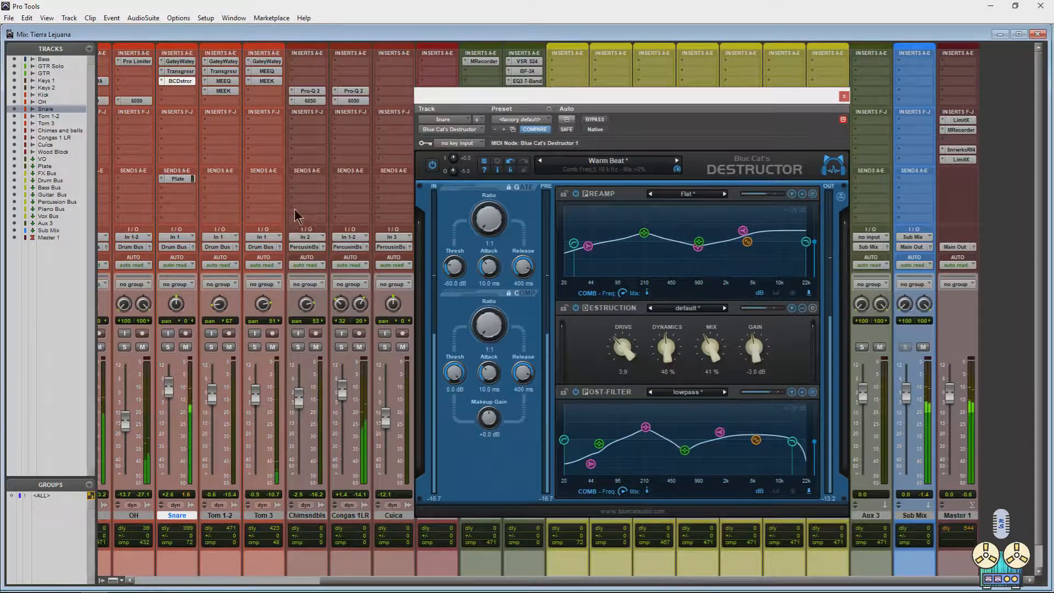
left_click(189, 83, "ctrl")
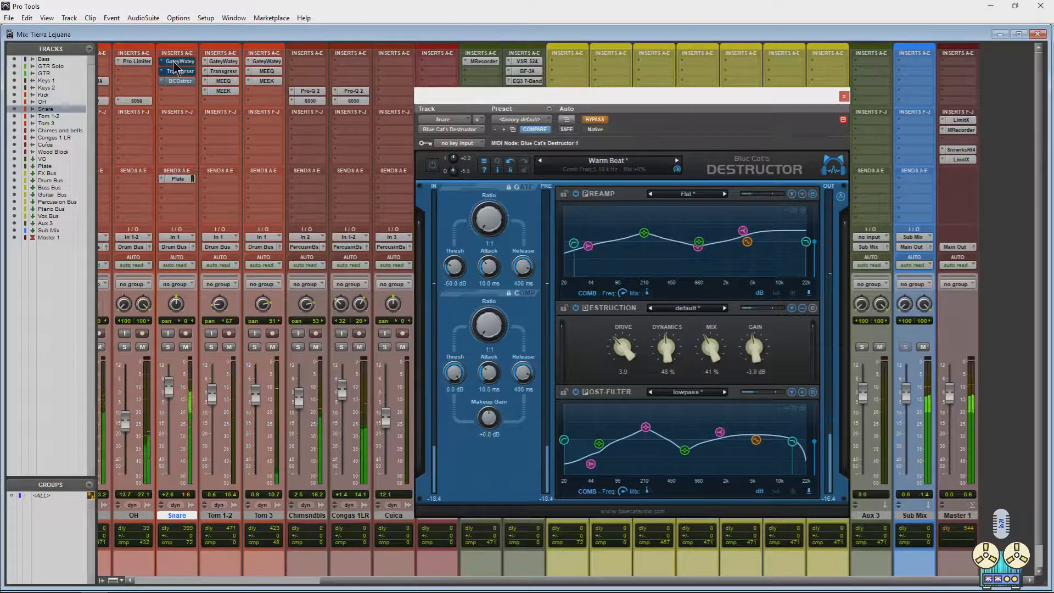
left_click(173, 61, "ctrl+shift")
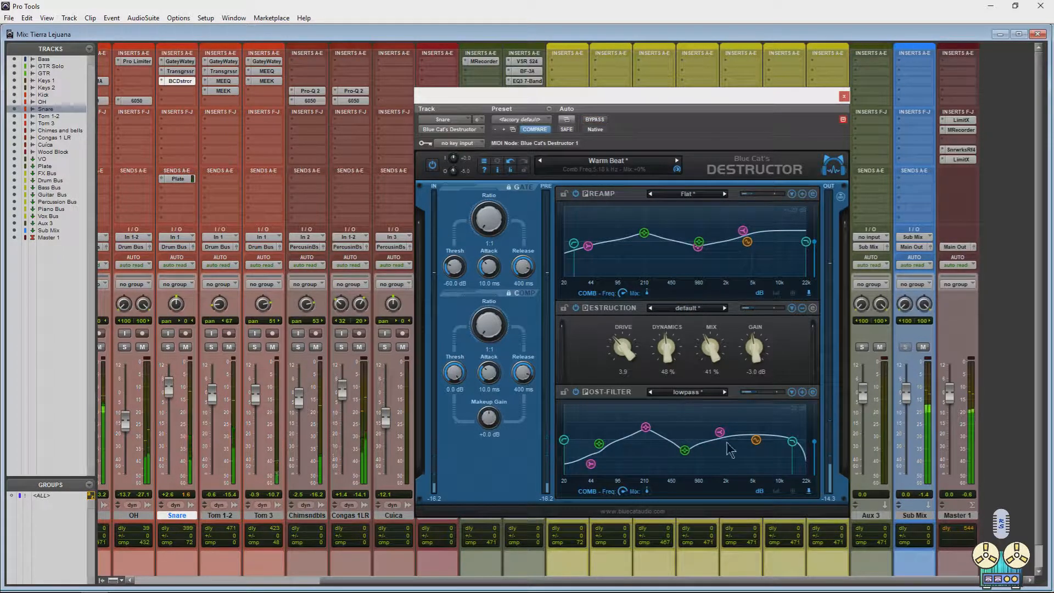
mouse_move(720, 432)
left_mouse_down()
mouse_move(730, 426)
mouse_move(698, 433)
mouse_move(713, 426)
left_mouse_up()
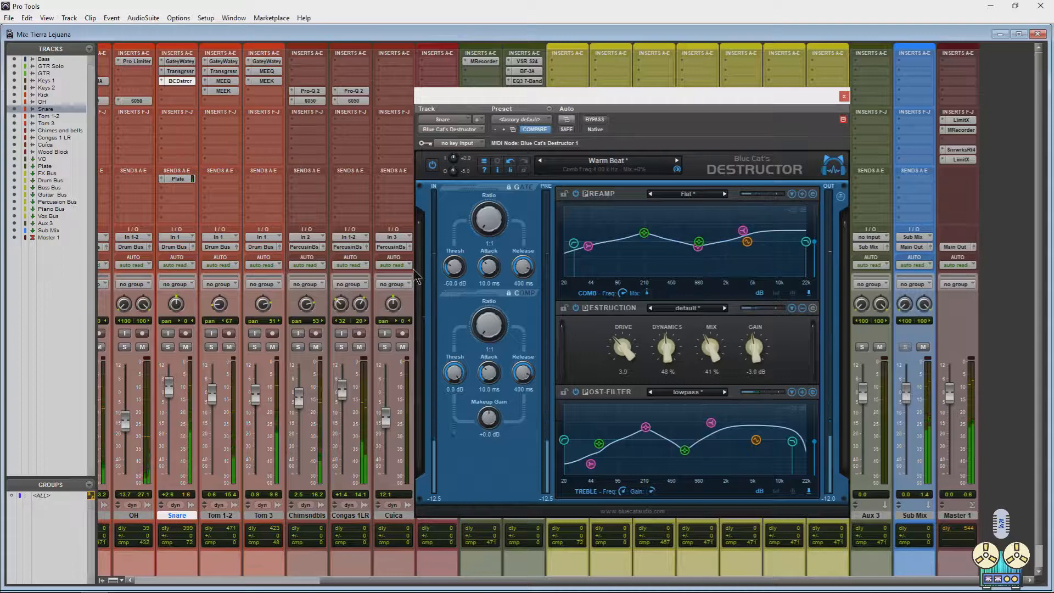
In the Edit window, solo the snare, select its fill starting at 51|3|000 and compare it with the inserts active and bypassed.
key("ctrl+equal")
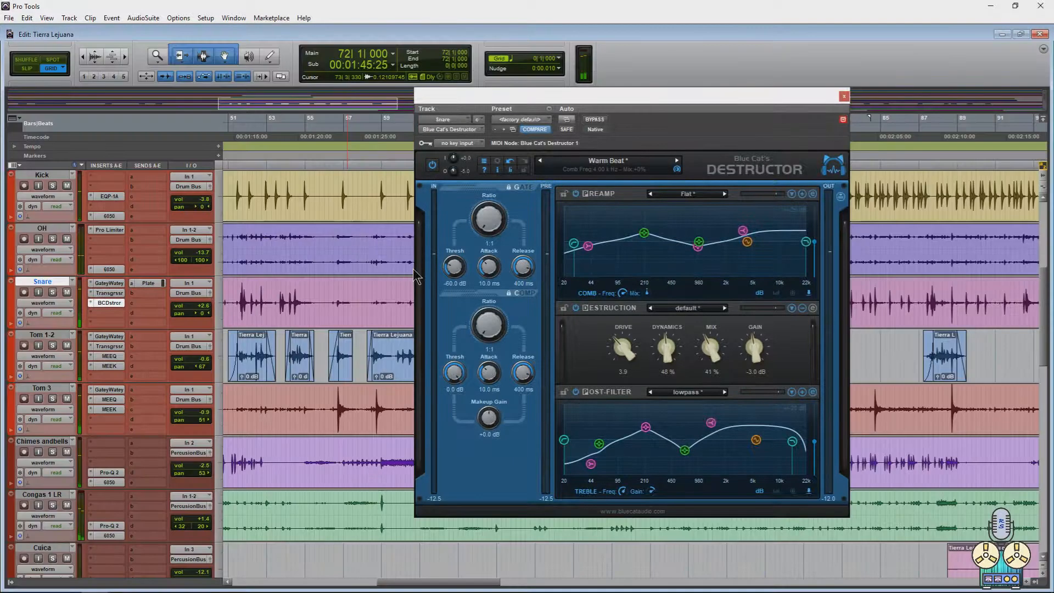
left_click(52, 295)
left_click_drag(237, 291, 259, 296)
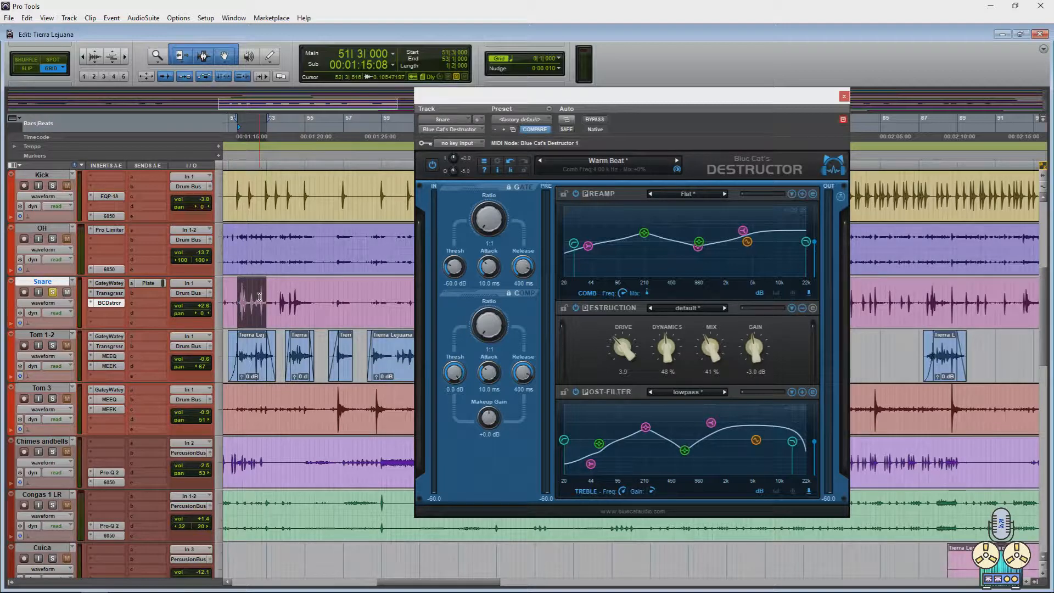
key("space")
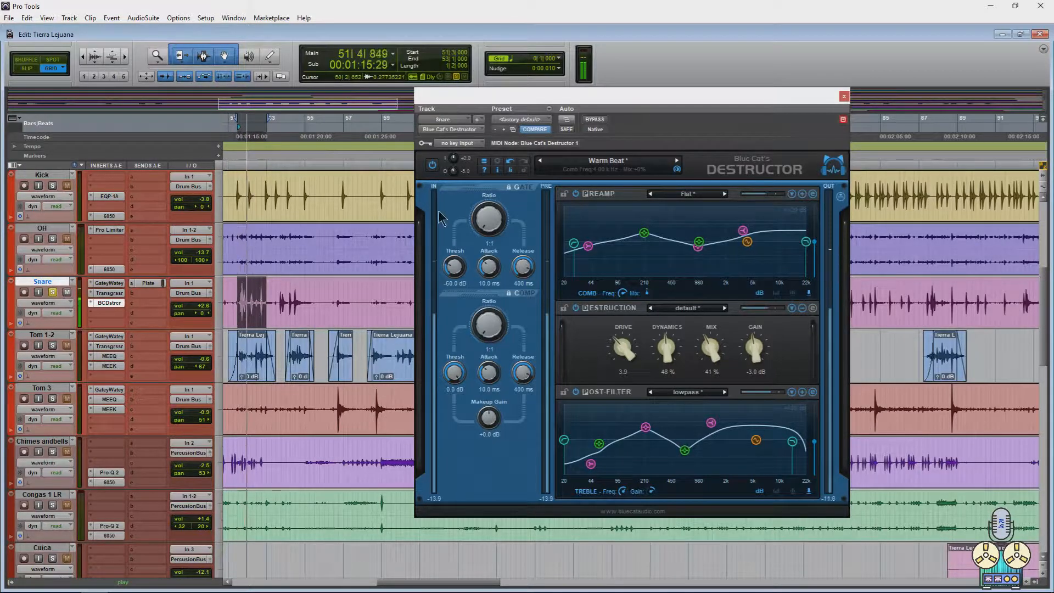
left_click(106, 282, "ctrl+super")
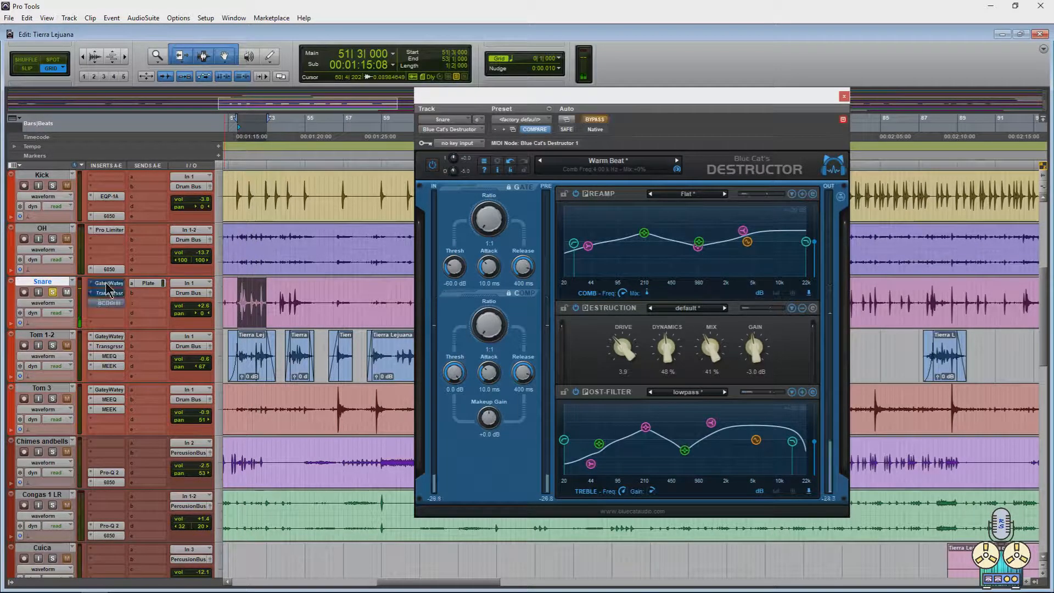
key("space")
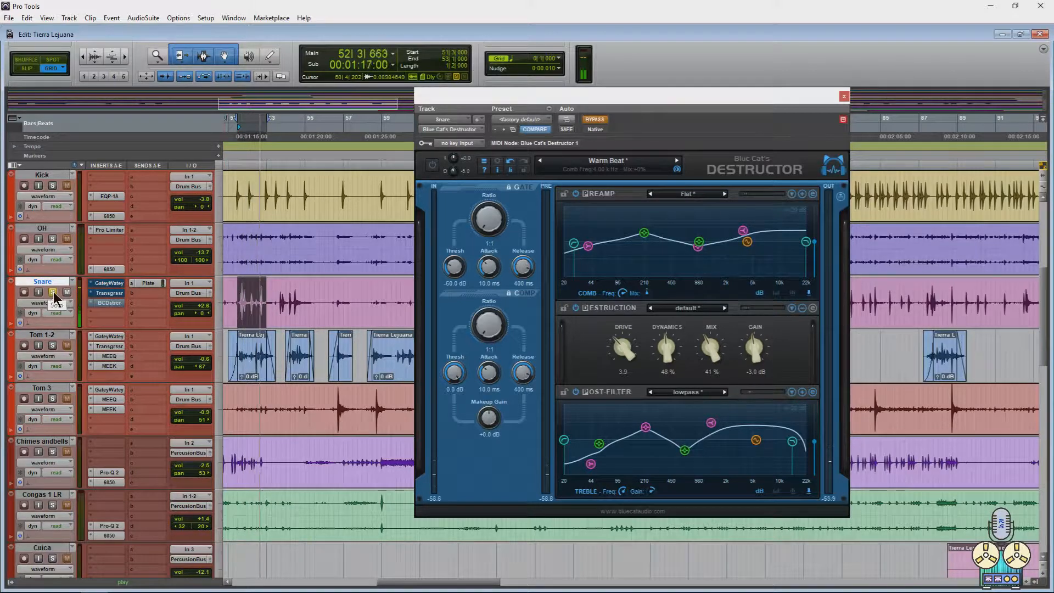
Compare the selected snare fill within the unsoloed mix with its inserts bypassed and active.
left_click(110, 283, "ctrl+super")
key("space")
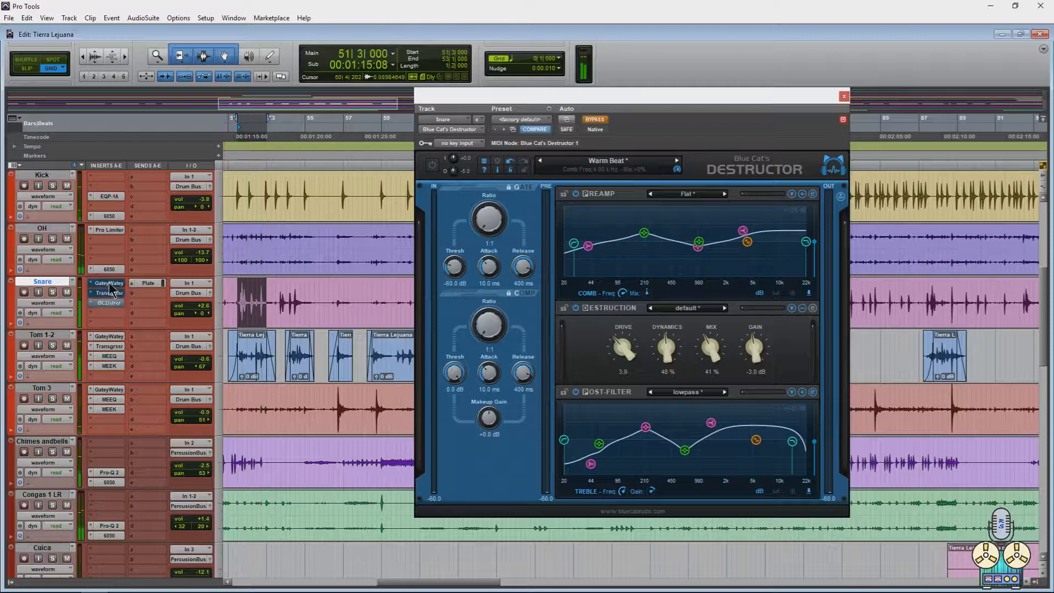
left_click(111, 285, "ctrl+super")
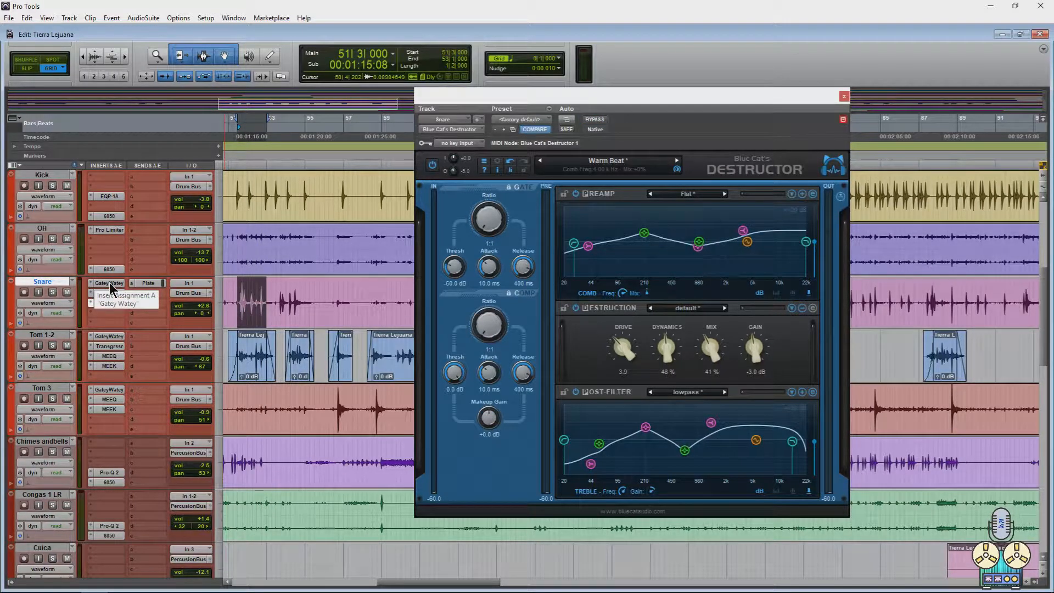
key("space")
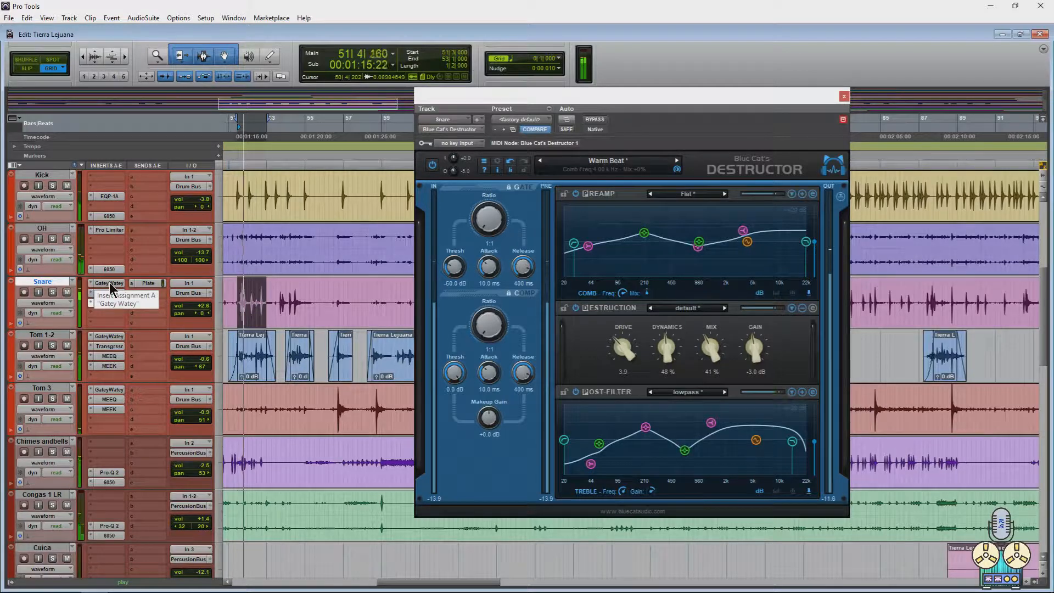
key("space")
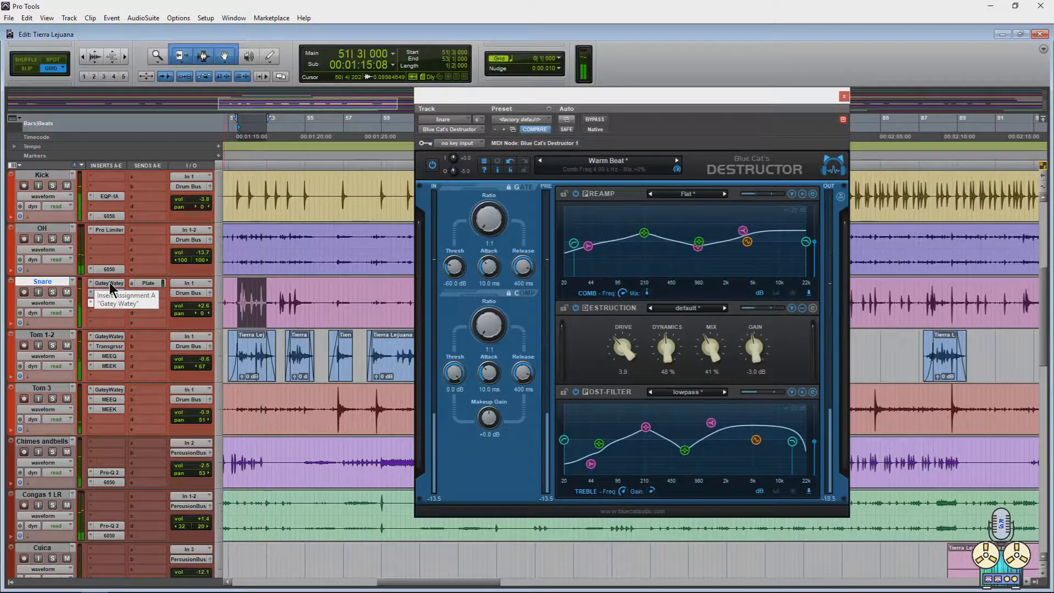